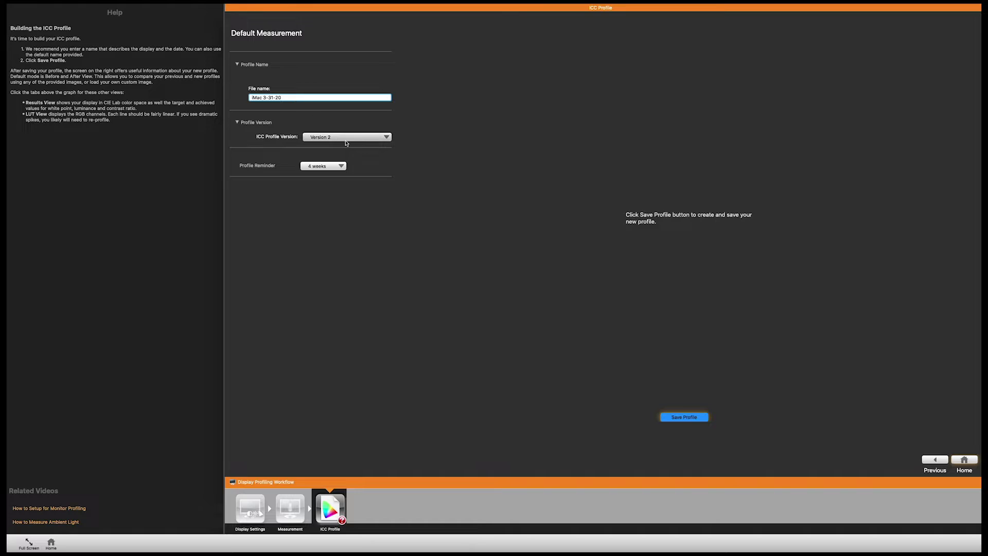
Set the ICC profile version to Version 2 and the profile reminder to 4 weeks
click(355, 138)
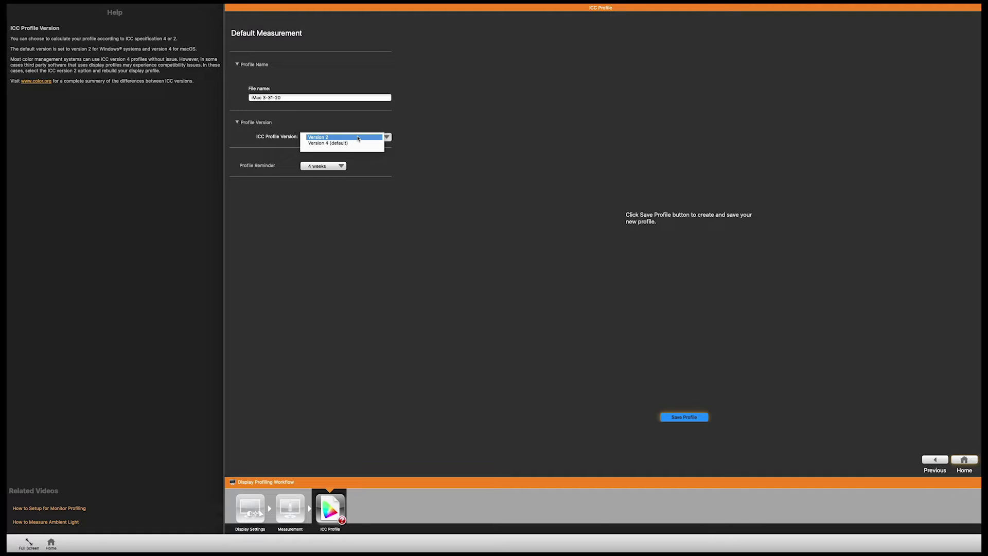
click(358, 137)
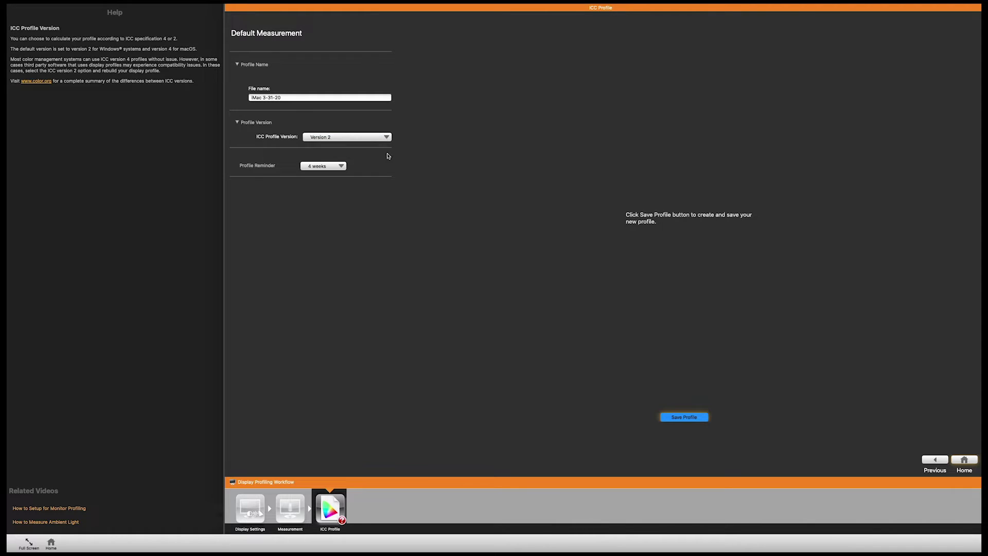
click(338, 167)
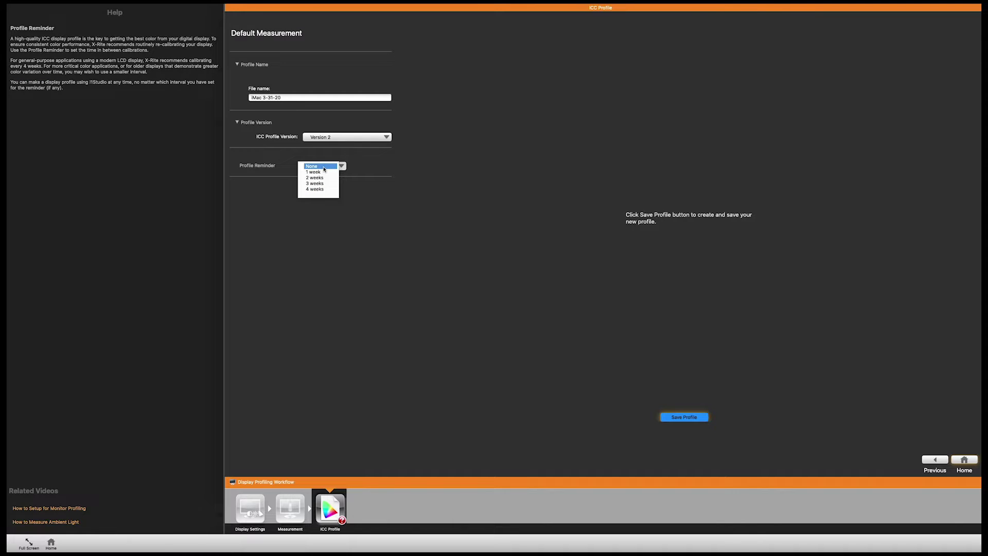
click(322, 189)
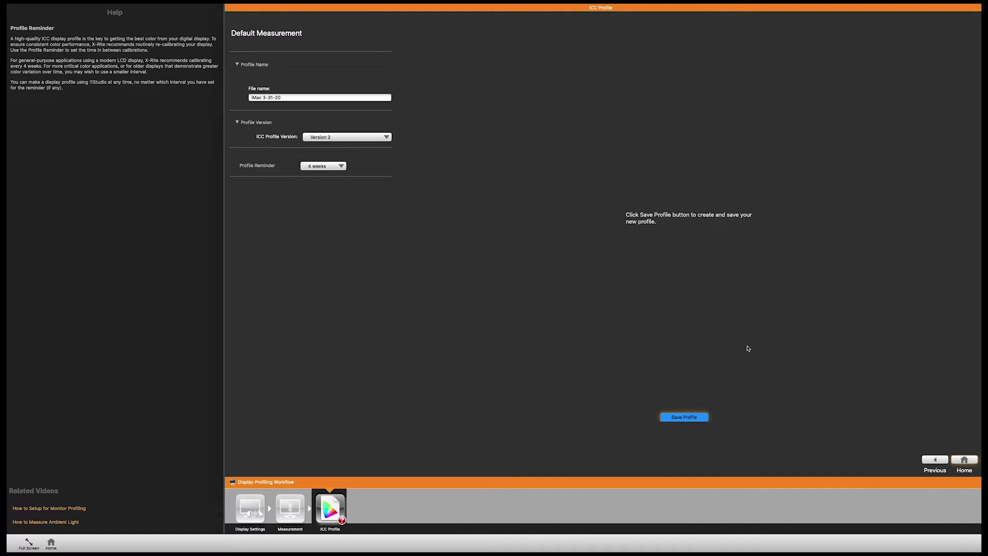
Save the display profile, dismiss the confirmation for good, and return to the home screen
click(689, 419)
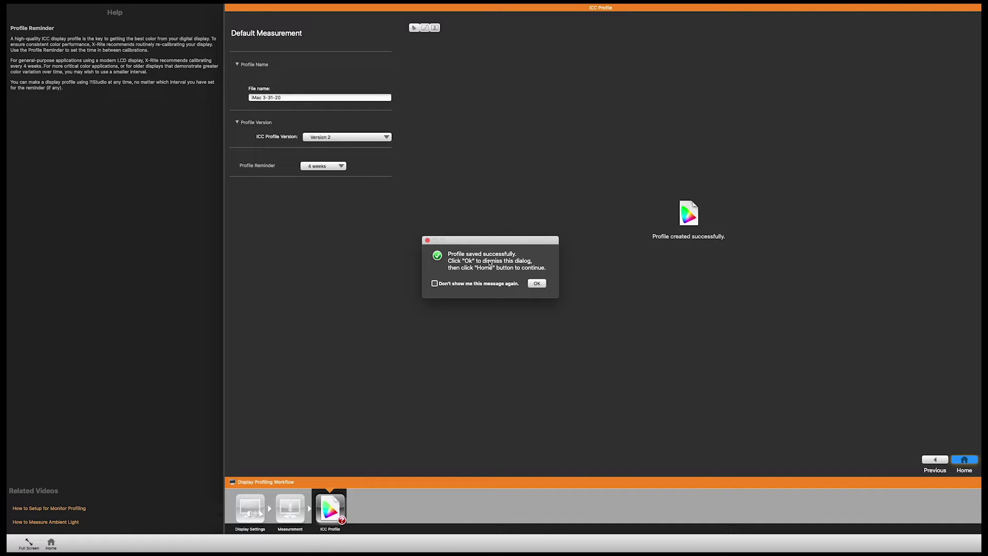
click(435, 283)
click(540, 284)
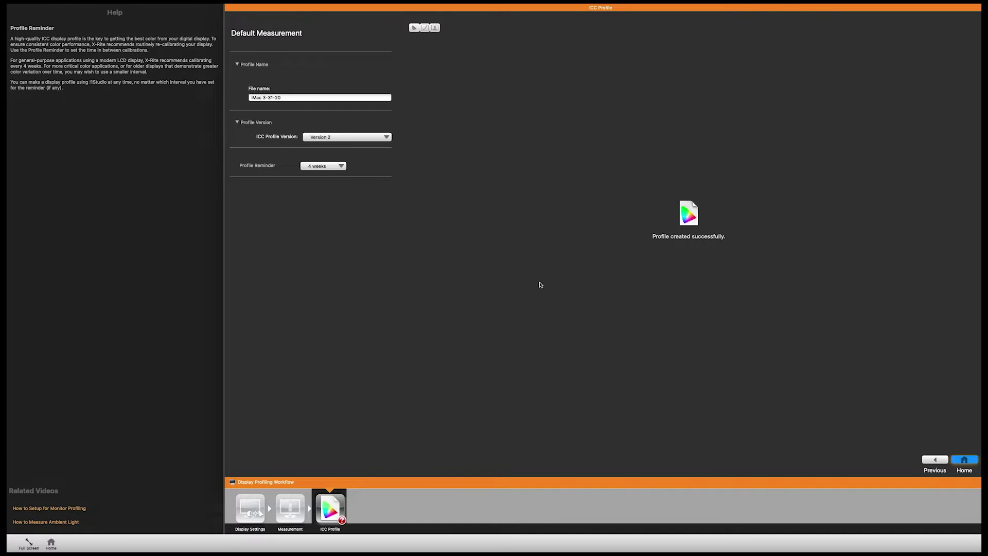
click(953, 459)
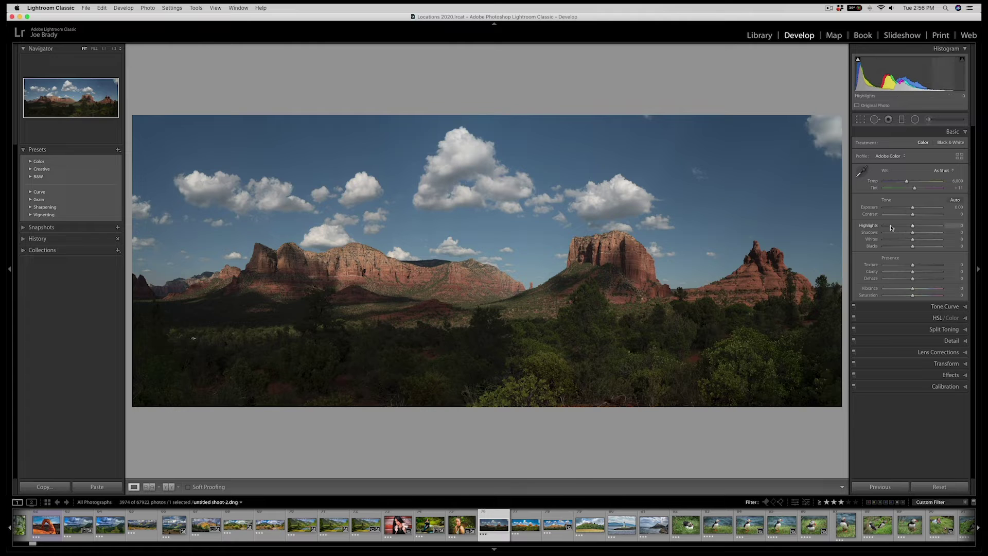
In Lightroom Classic, compare Adobe Color with the custom Durango camera profile and apply the Durango profile to the panorama
click(891, 157)
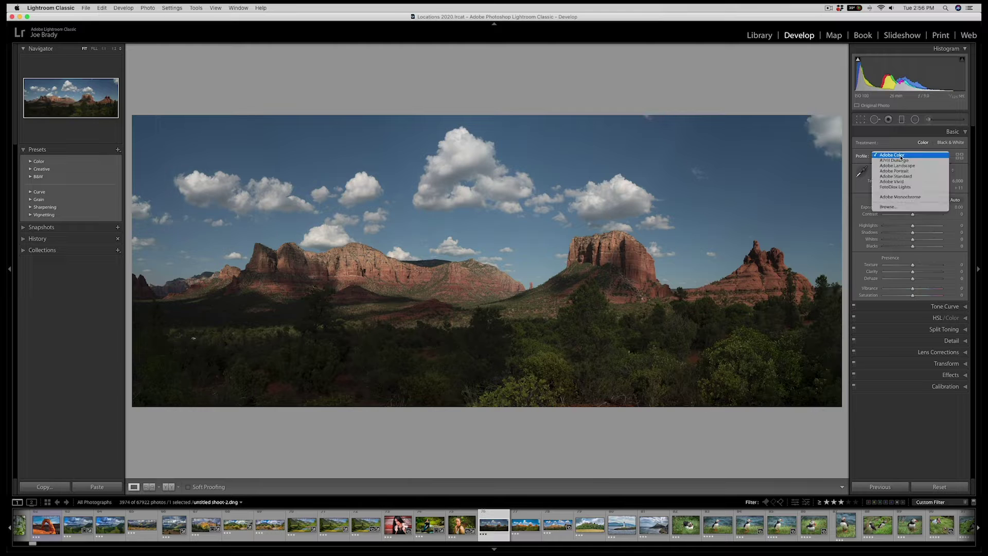
click(899, 161)
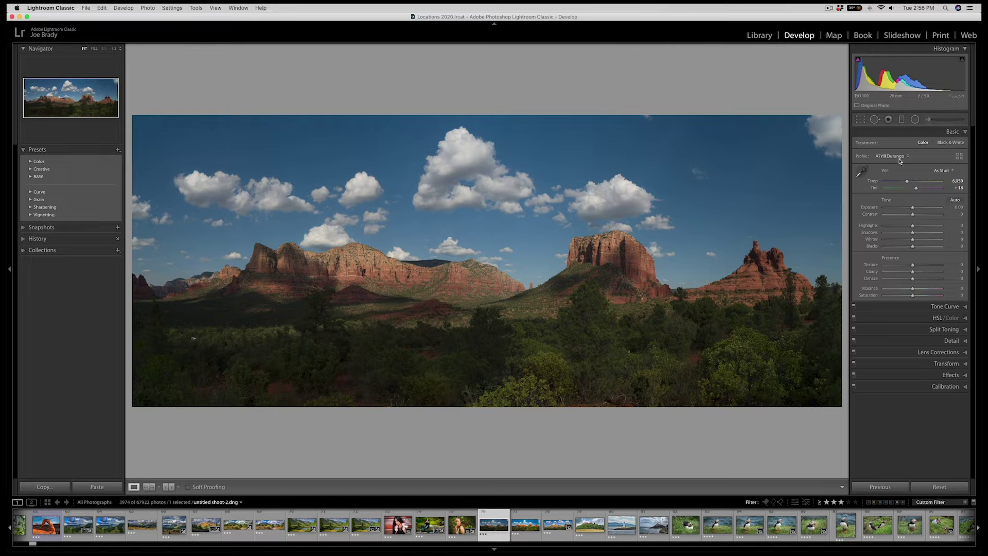
click(898, 158)
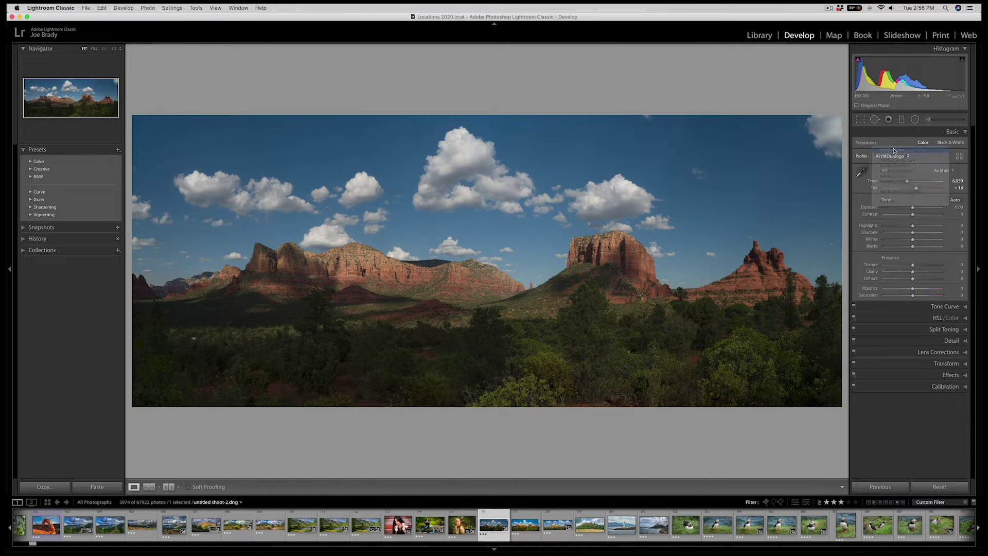
click(894, 158)
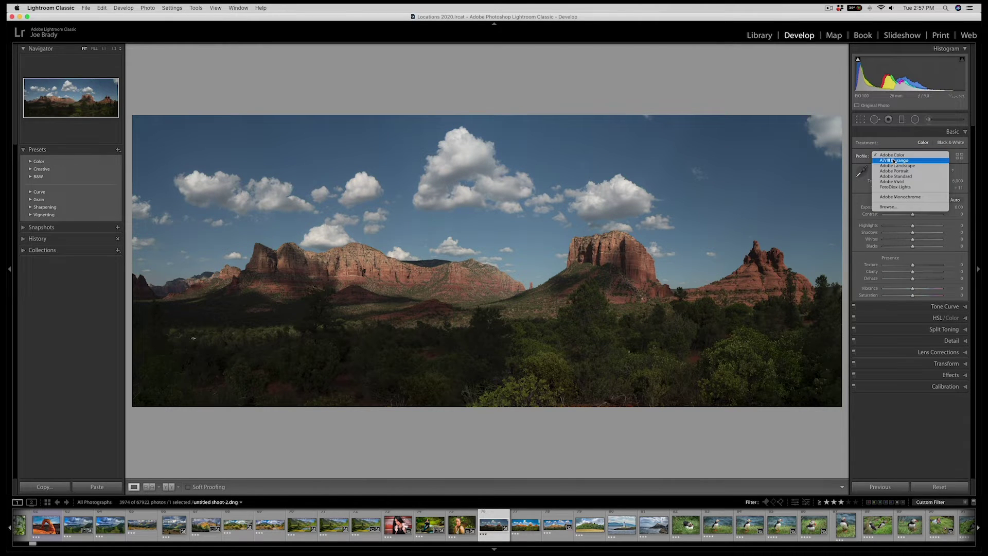
click(894, 160)
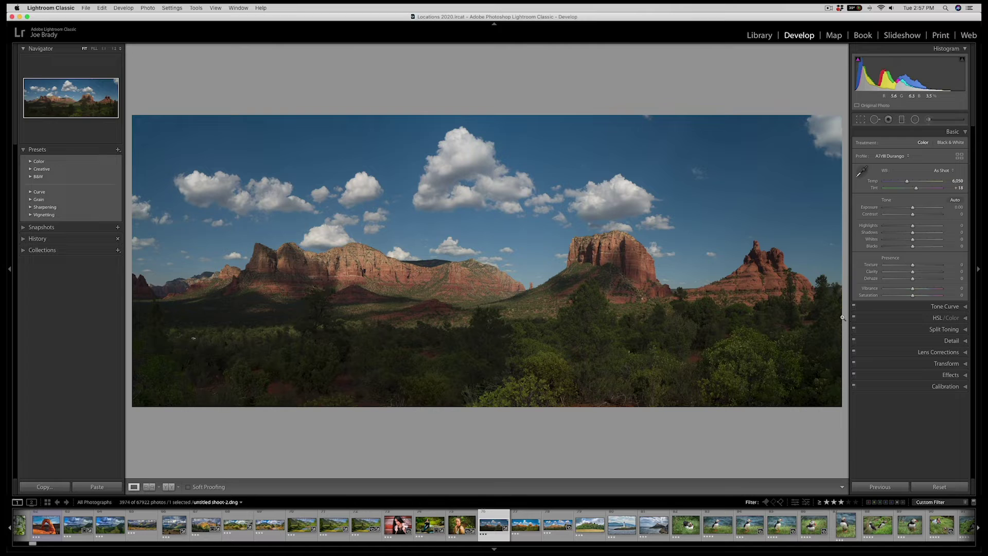
Adjust the panorama's tone with Shadows at +100, Exposure at +0.80 and Highlights at −73
drag(914, 234, 946, 233)
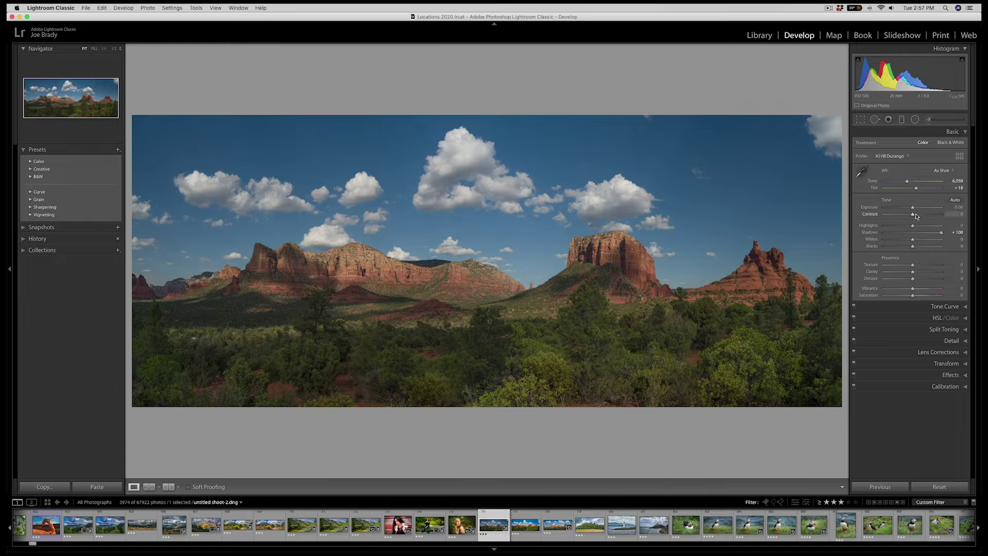
drag(913, 210, 918, 208)
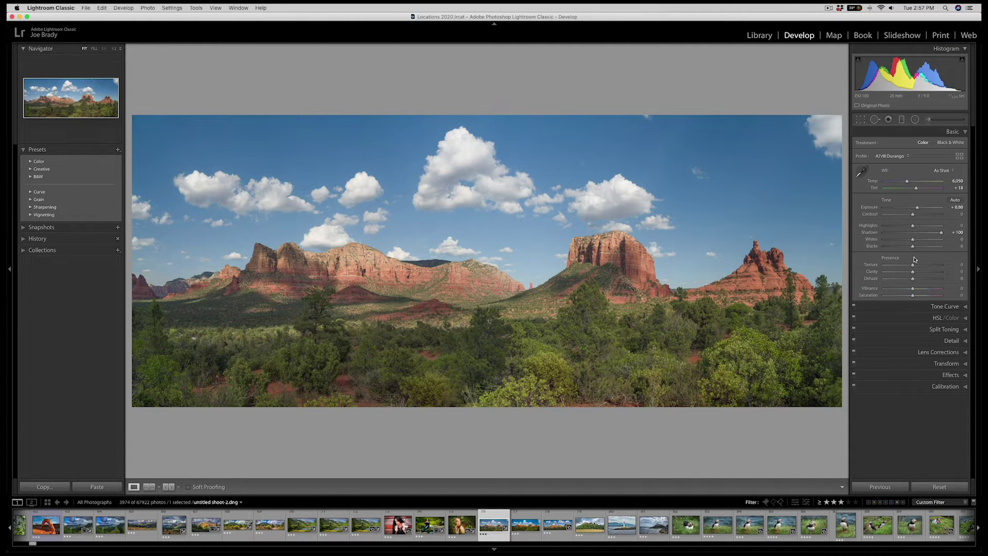
click(901, 226)
drag(901, 227, 891, 232)
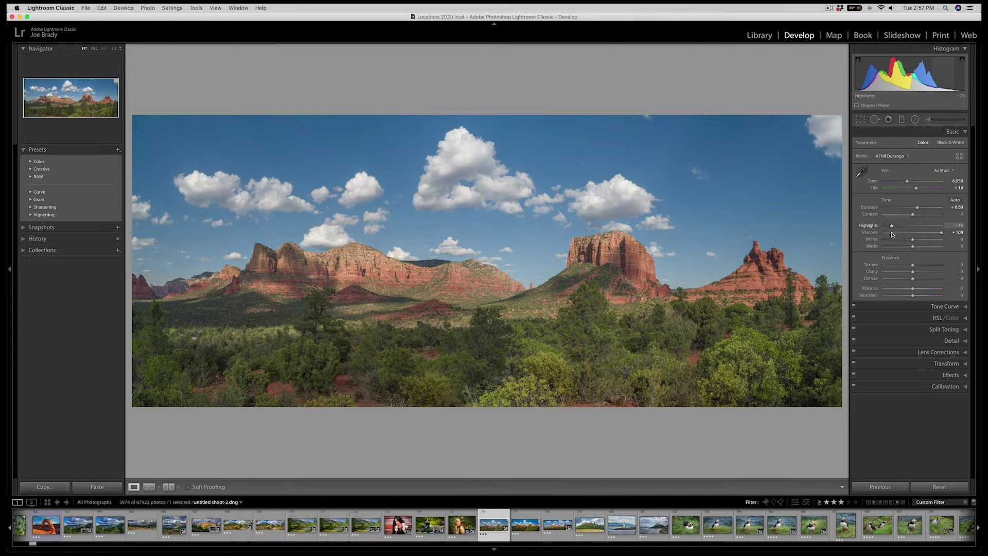
Set the panorama's Texture to +46, Clarity to +25, Saturation to +20 and Vibrance to +3
click(925, 265)
click(921, 273)
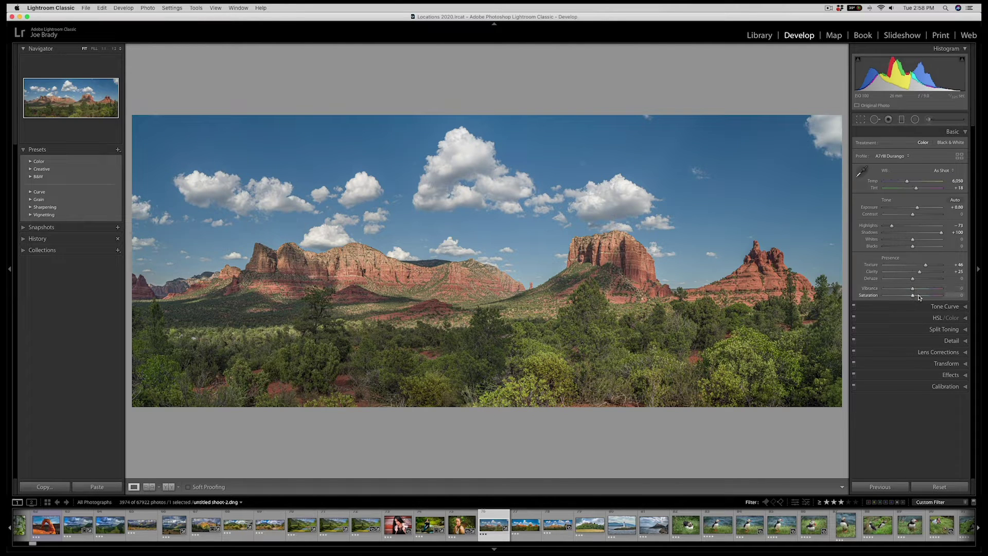
drag(919, 297, 919, 297)
drag(914, 289, 914, 290)
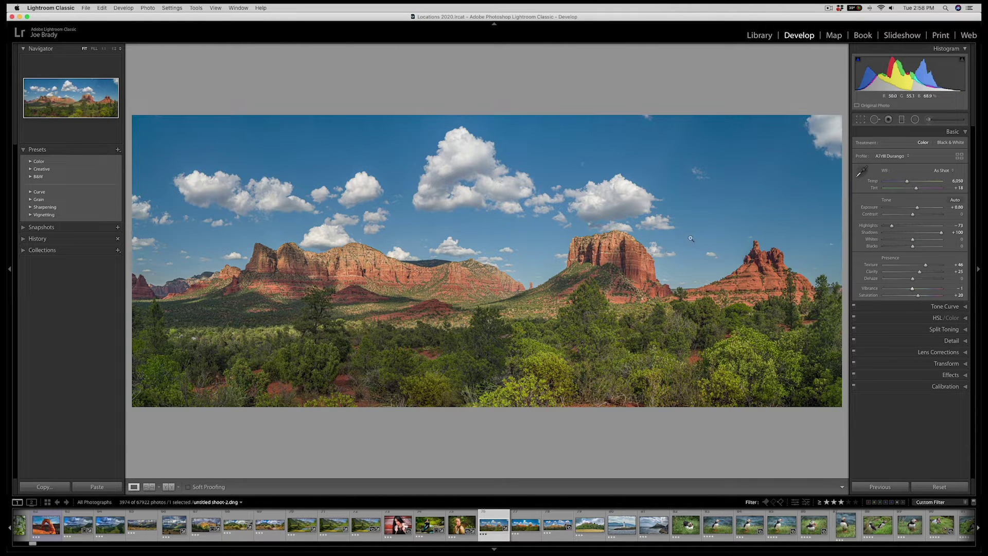
drag(912, 289, 914, 290)
Create a virtual copy of the edited panorama and reset all of the copy's develop settings
key(super+apostrophe)
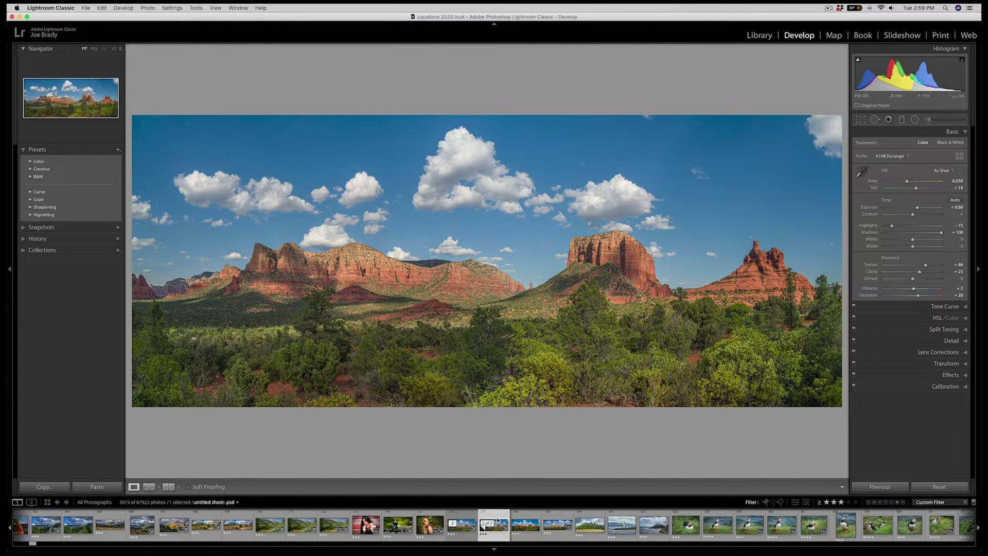
click(938, 487)
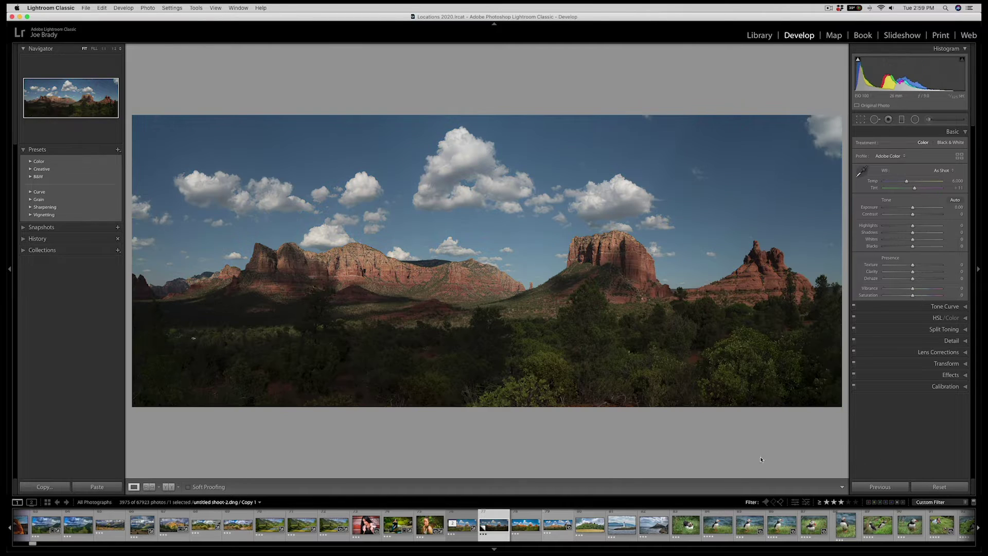
Compare the reset copy and the edited panorama side by side with the panels hidden and the lights dimmed
super+click(460, 517)
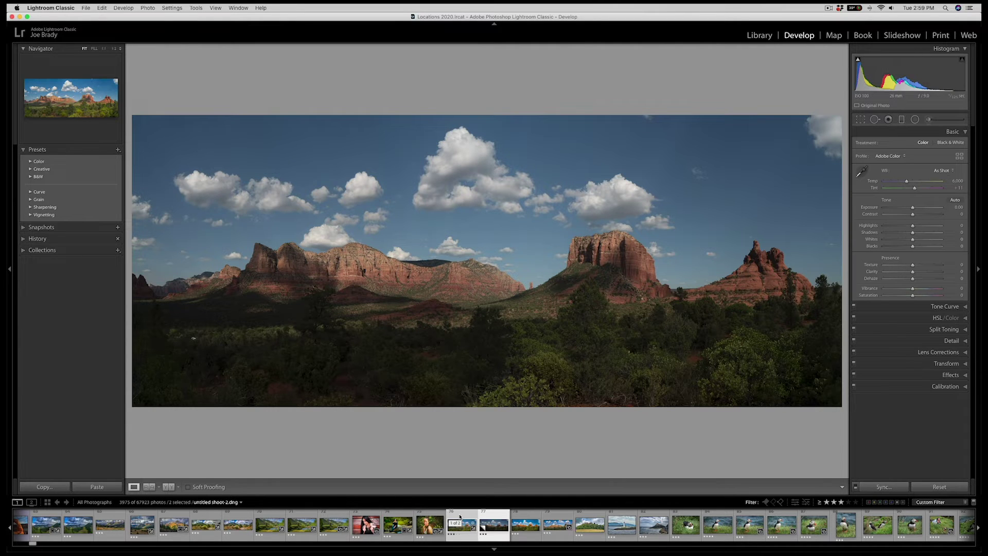
key(c)
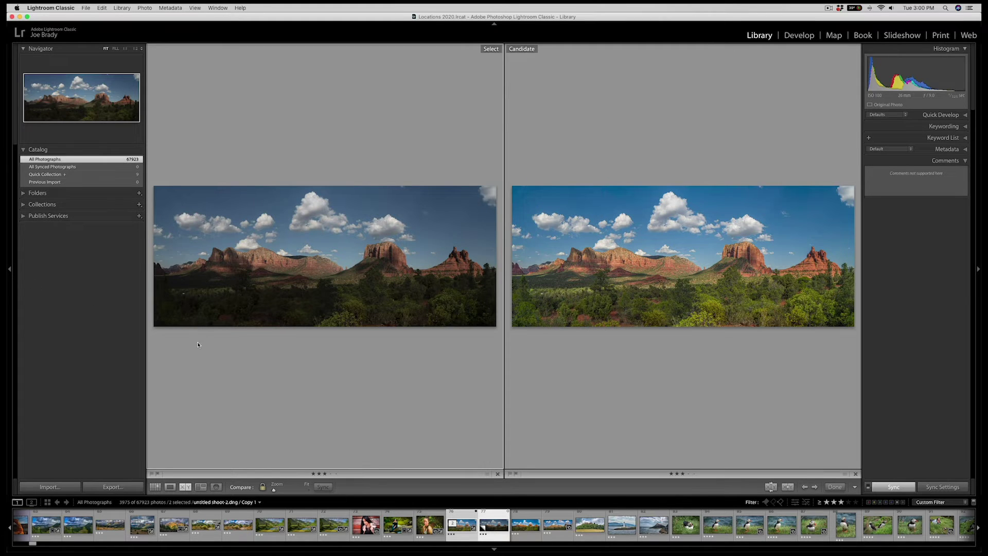
key(shift+Tab)
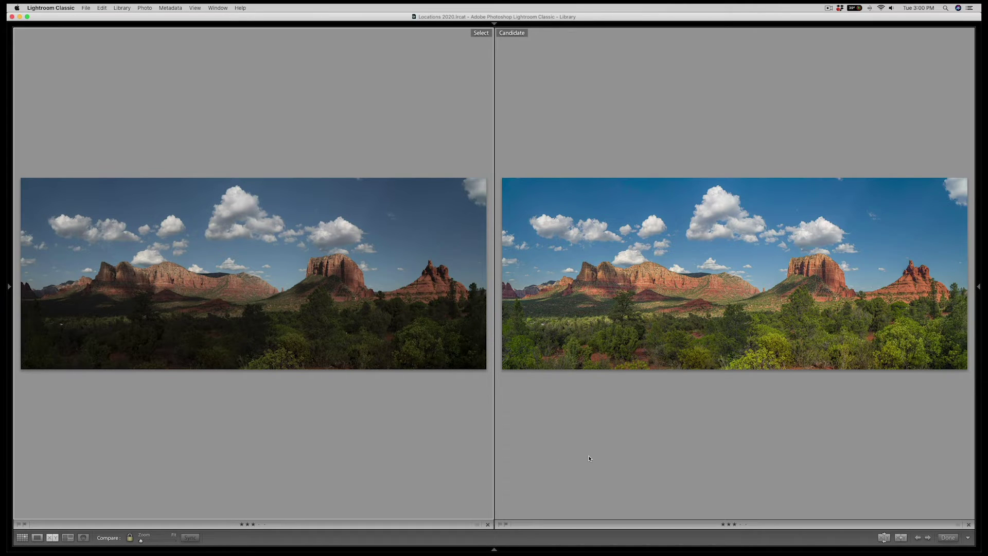
key(l)
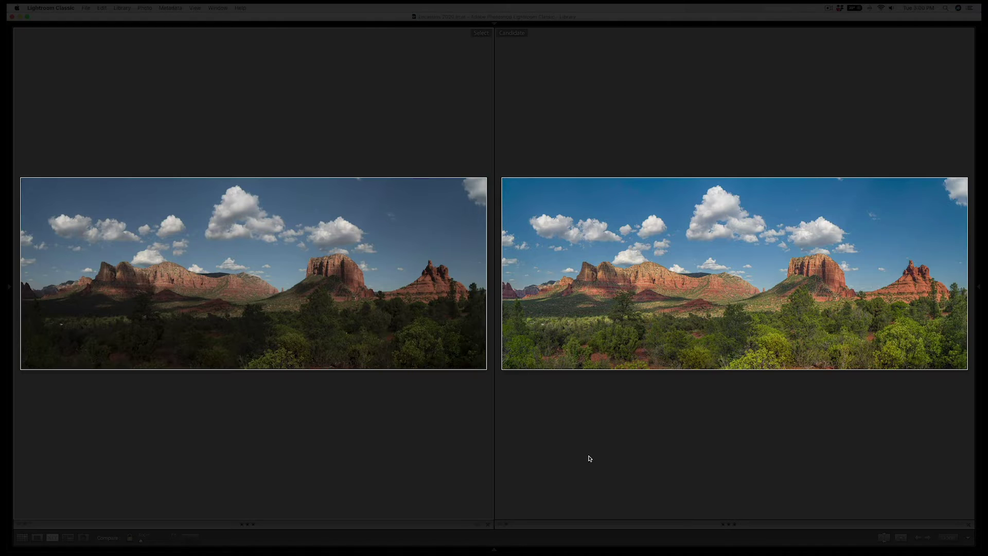
key(l)
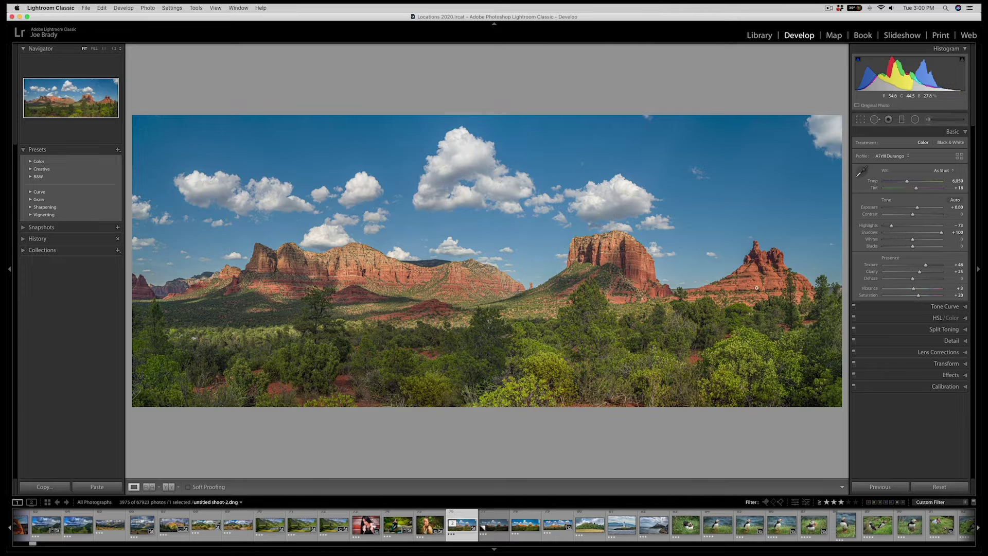
Shift the sky's hue to Blue +12 and Purple −2 with targeted adjustment, and slightly lower the blue luminance
click(938, 318)
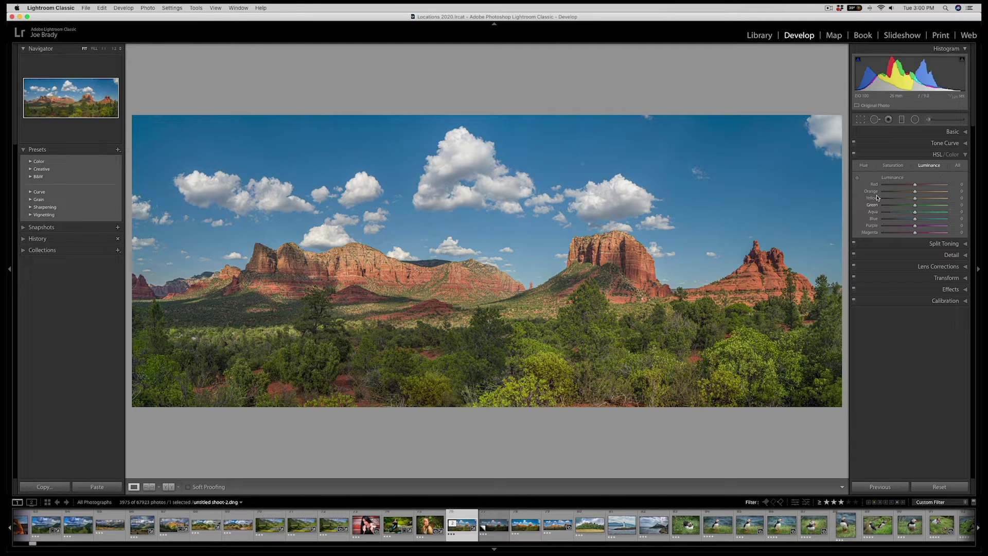
click(864, 166)
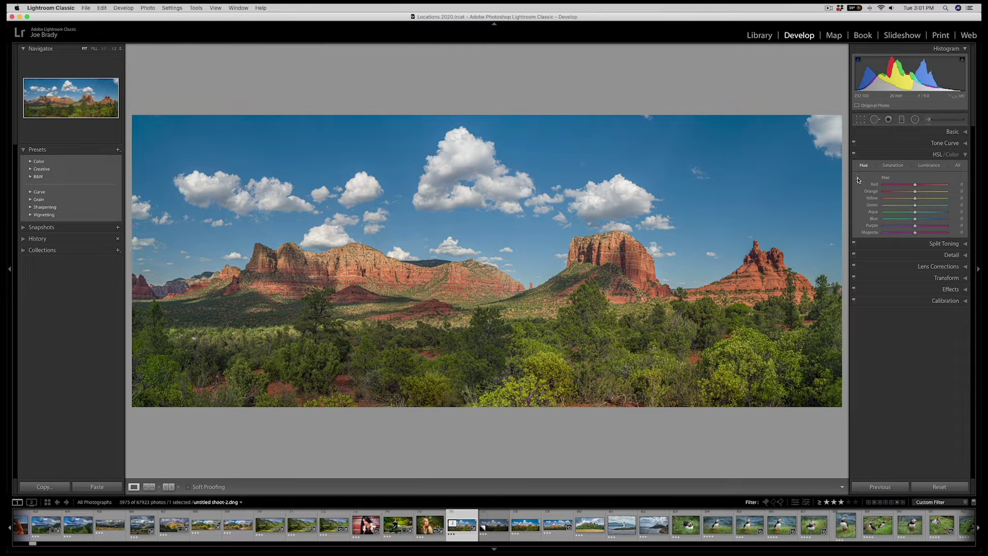
click(858, 179)
mouse_move(662, 179)
mouse_down()
mouse_move(663, 148)
mouse_move(662, 206)
mouse_move(663, 178)
mouse_up()
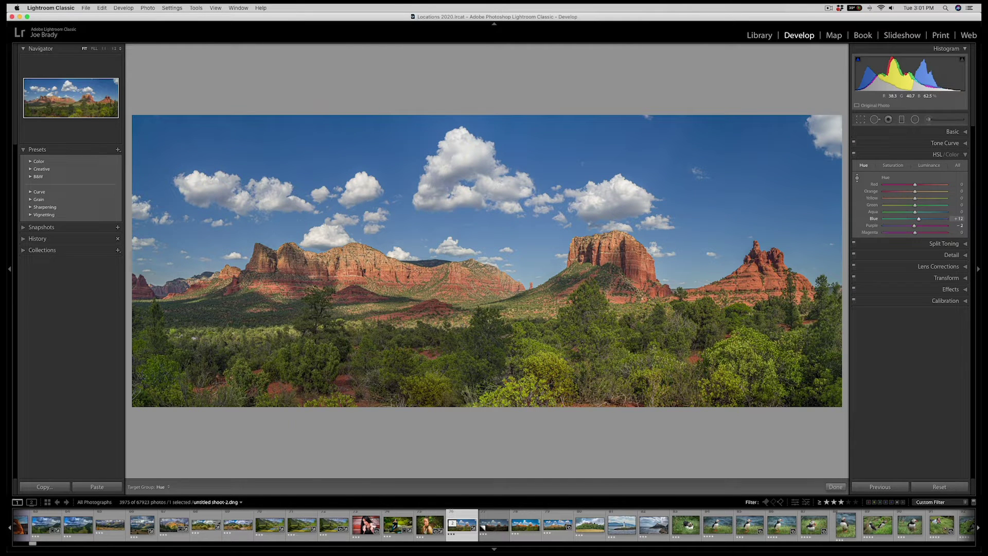
drag(663, 179, 663, 178)
click(926, 165)
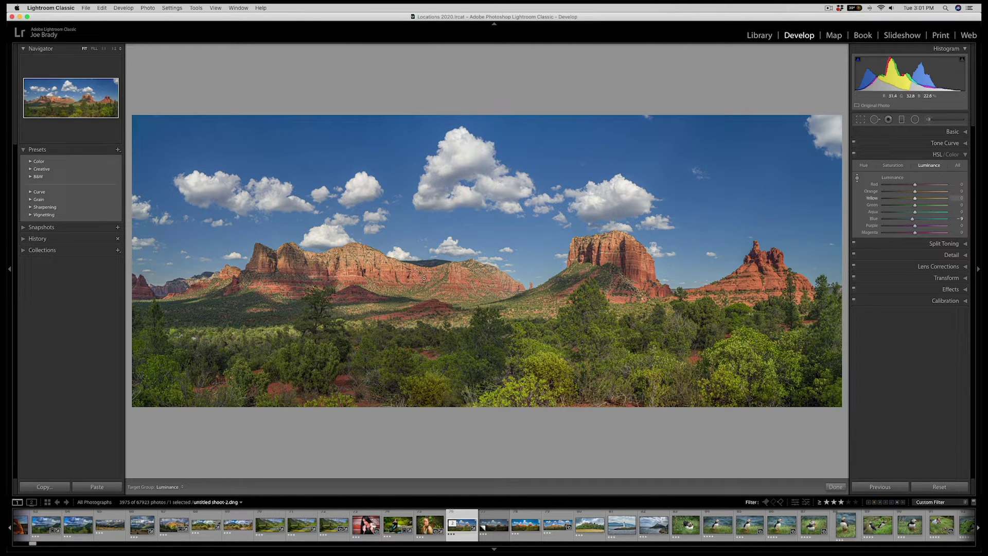
Raise the red rocks' saturation to Red +7 and Orange +37, and compare the result with the unedited copy
click(893, 166)
click(857, 178)
click(857, 178)
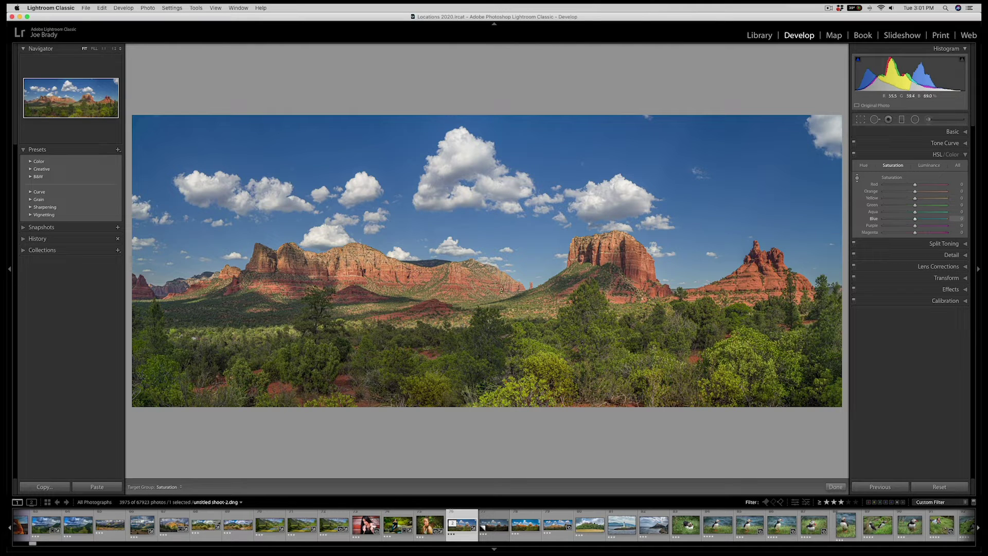
drag(389, 279, 388, 265)
drag(388, 265, 784, 471)
key(Right)
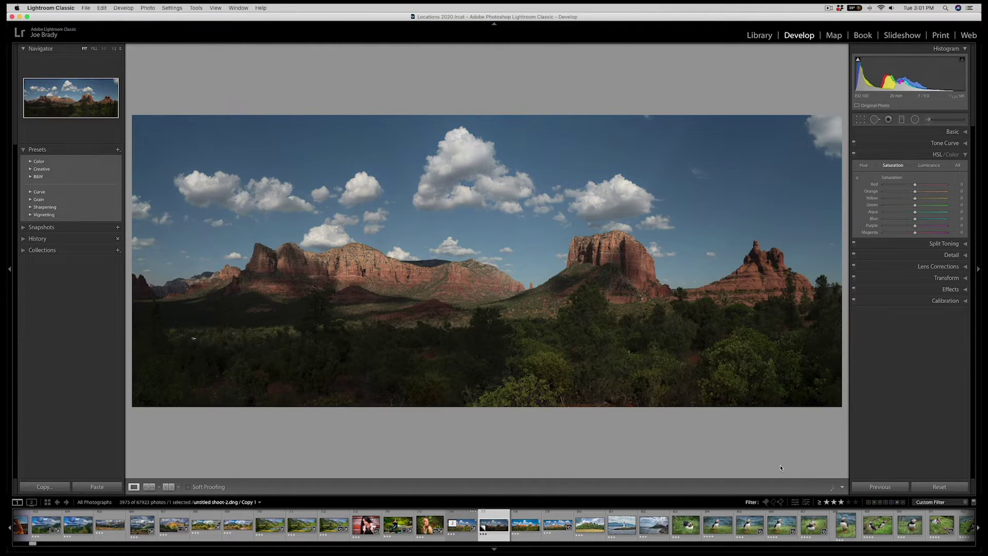
key(Left)
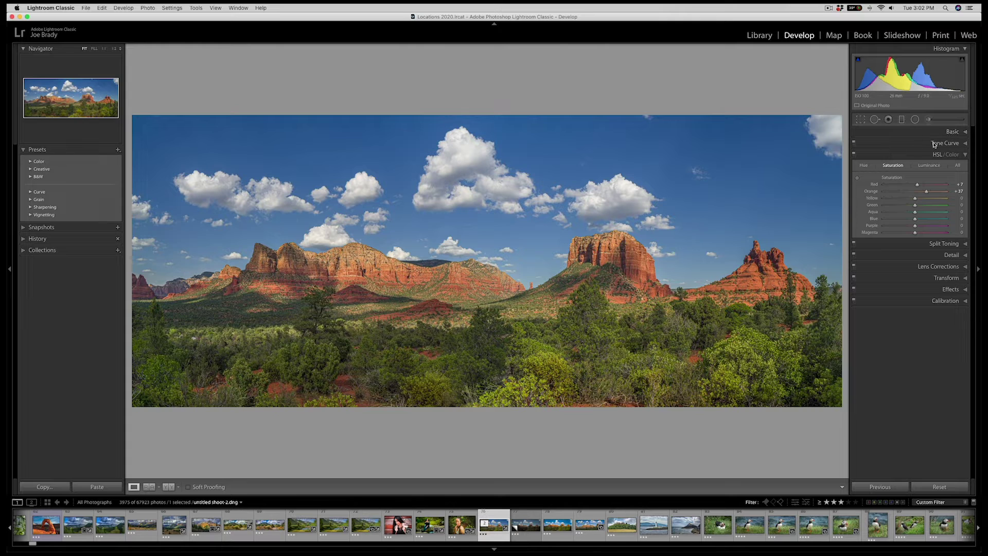
Turn on soft proofing for the edited panorama and set the proof matte color to 25% Dark Gray
click(951, 131)
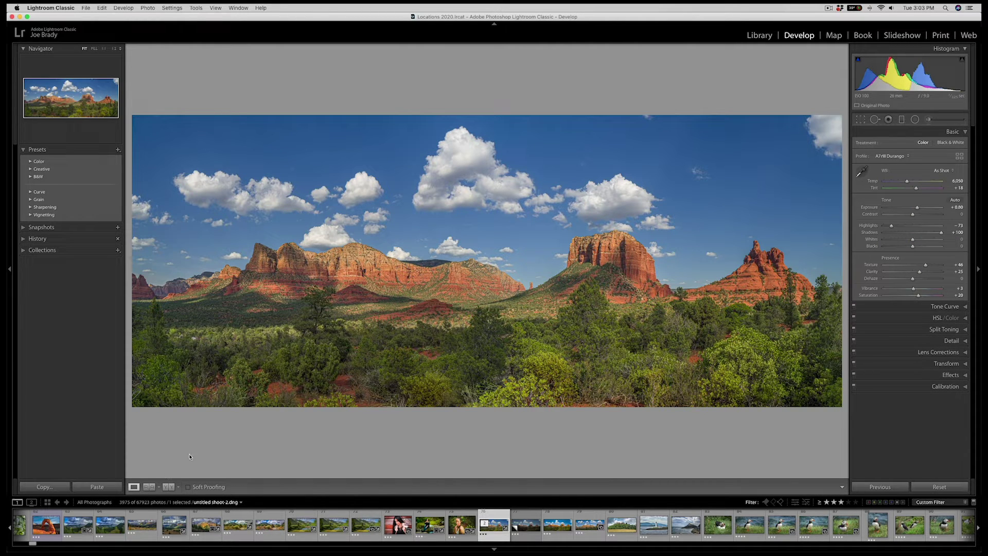
click(204, 488)
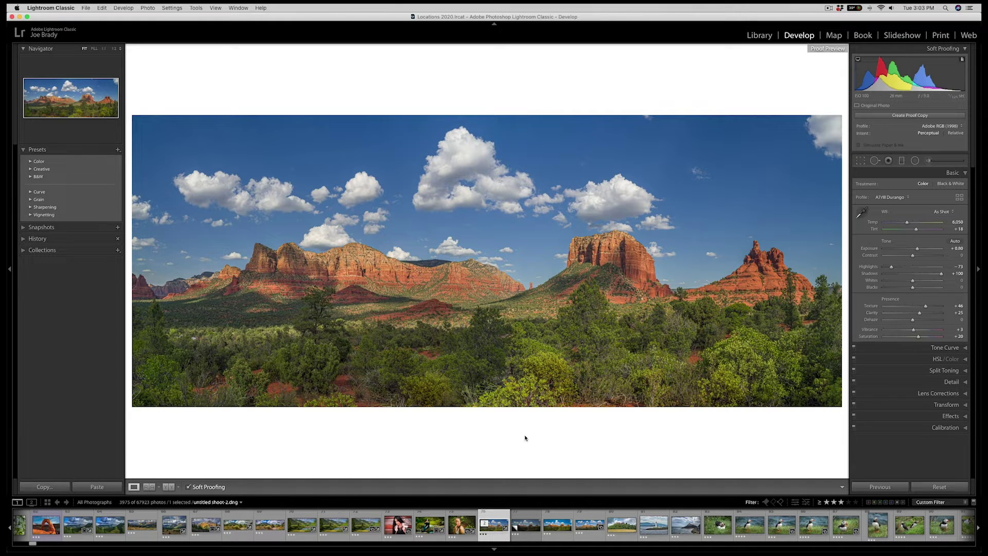
right_click(487, 438)
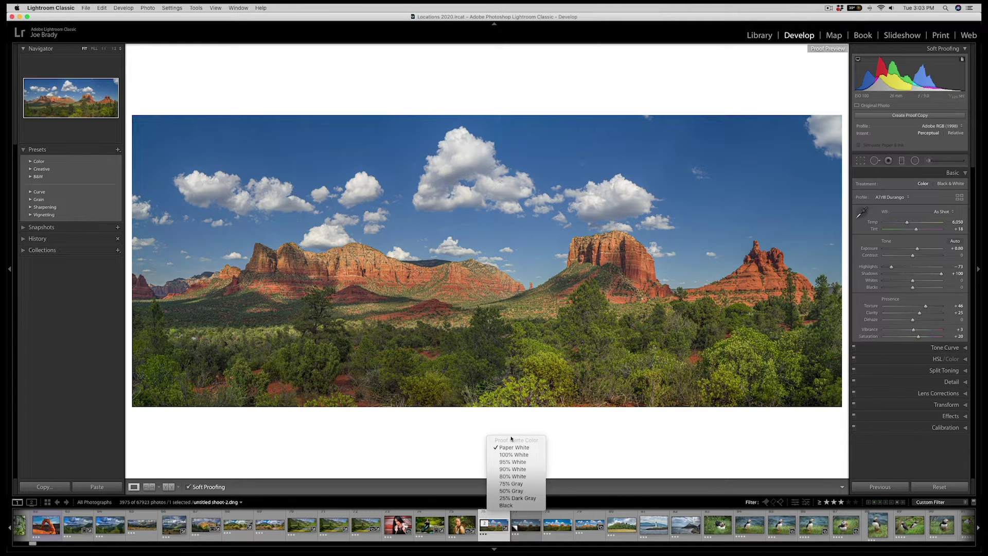
click(518, 499)
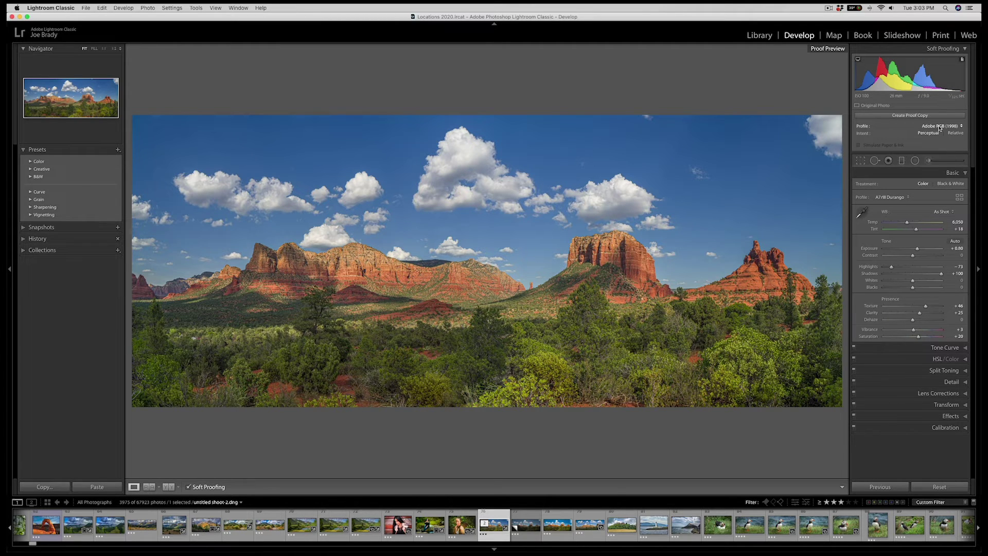
Choose Adobe RGB (1998) as the soft-proofing profile
click(939, 126)
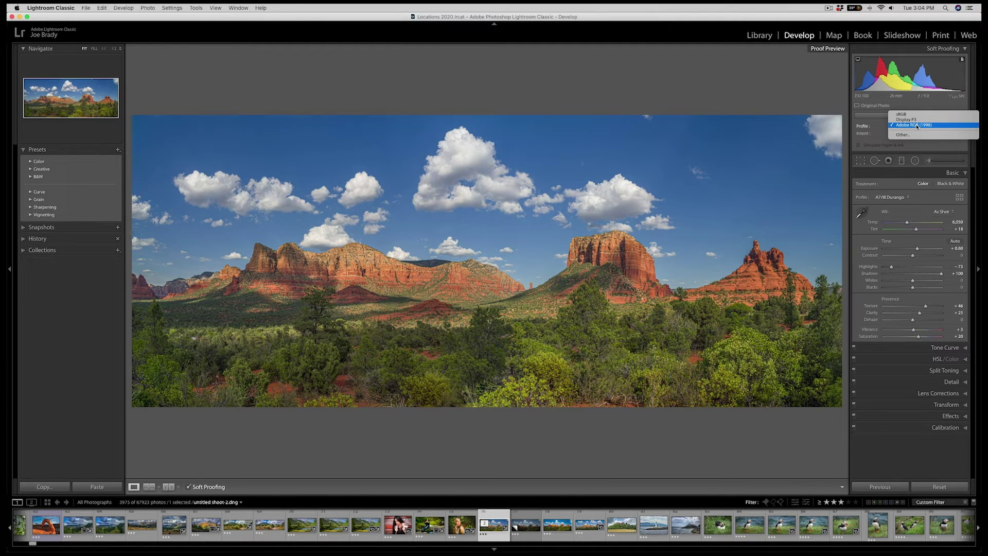
click(917, 125)
click(916, 126)
click(915, 125)
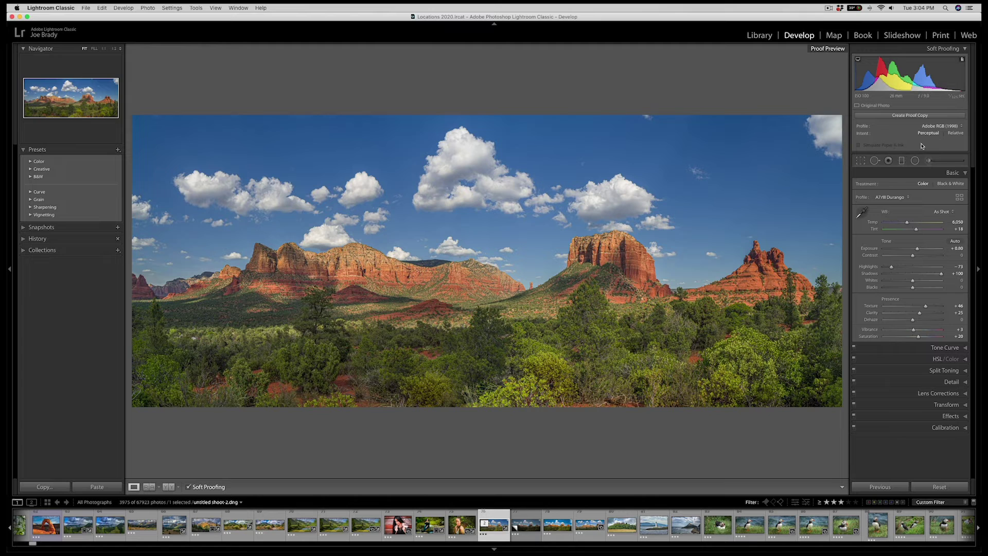
Compare the Relative and Perceptual rendering intents on the panorama, ending on Perceptual
click(951, 134)
click(929, 133)
click(955, 133)
click(937, 133)
click(954, 133)
click(935, 133)
Check the destination gamut warning, and examine the green bushes up close with the monitor gamut warning on and off
click(963, 59)
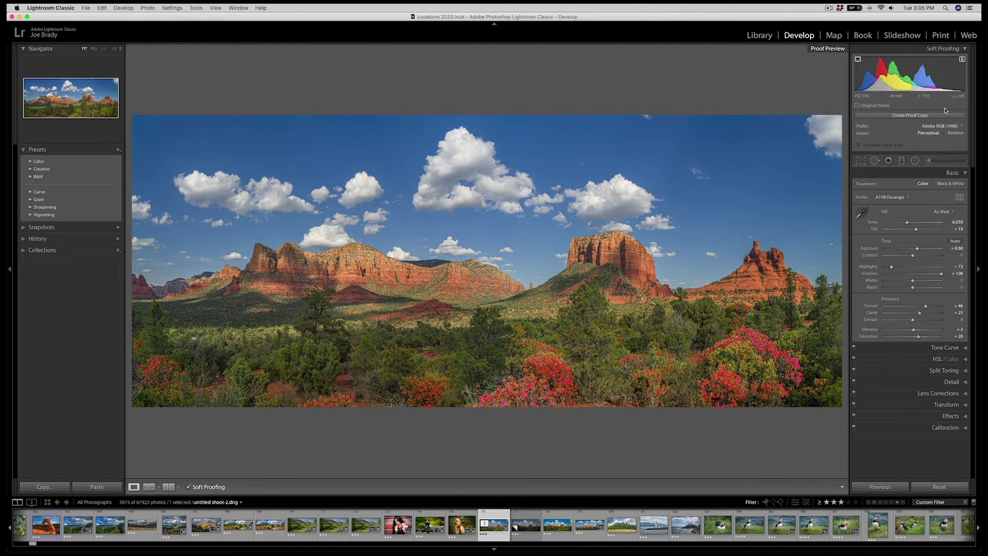
click(962, 59)
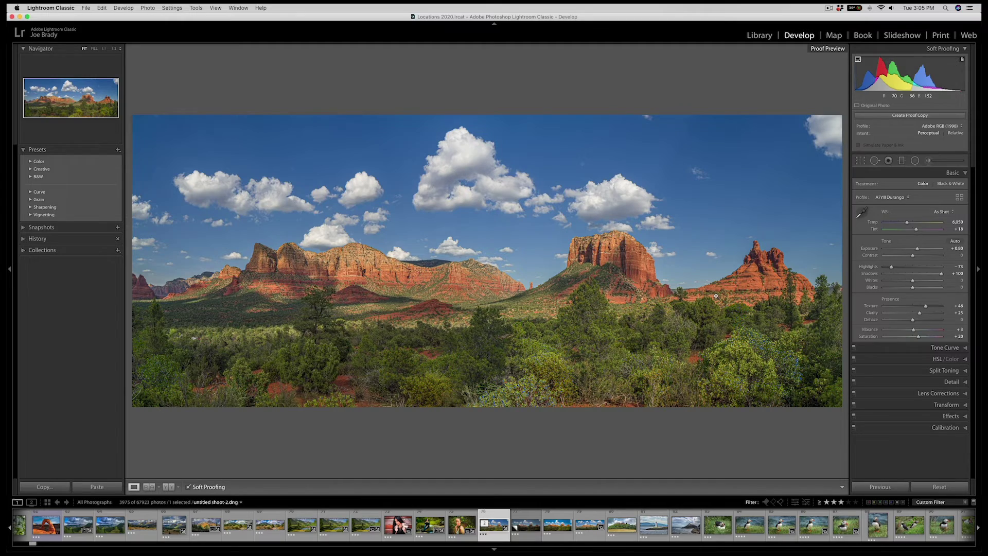
click(752, 342)
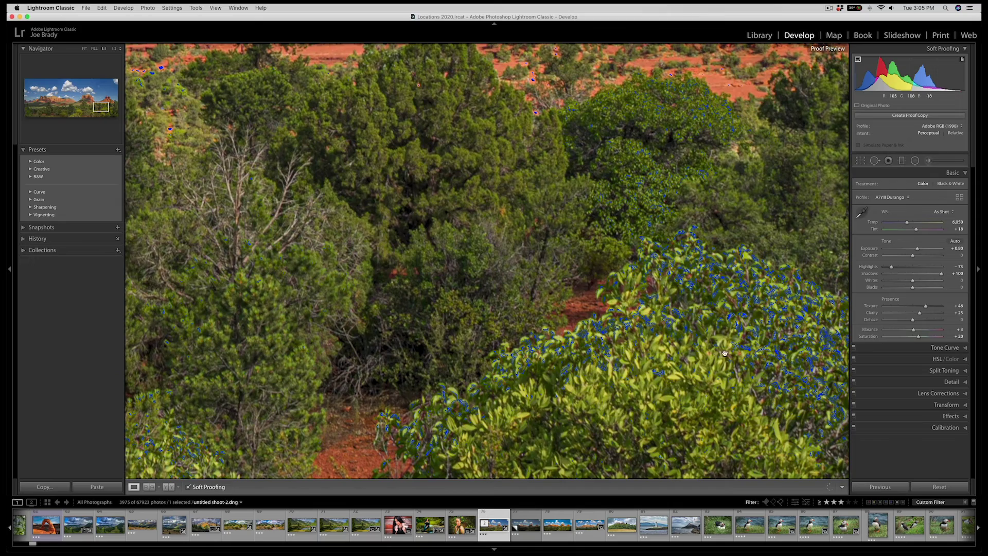
drag(719, 354, 581, 273)
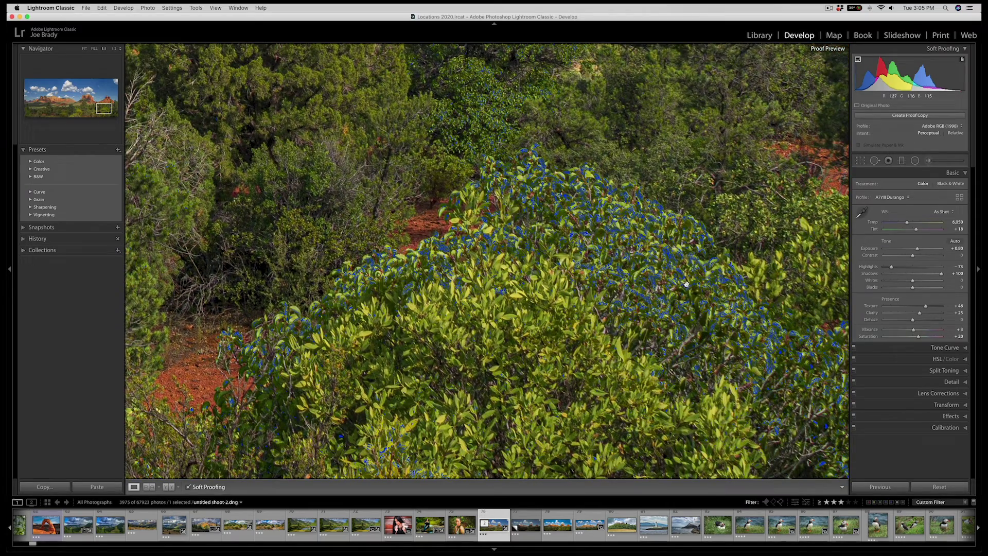
click(858, 60)
click(858, 60)
click(858, 60)
click(858, 60)
key(j)
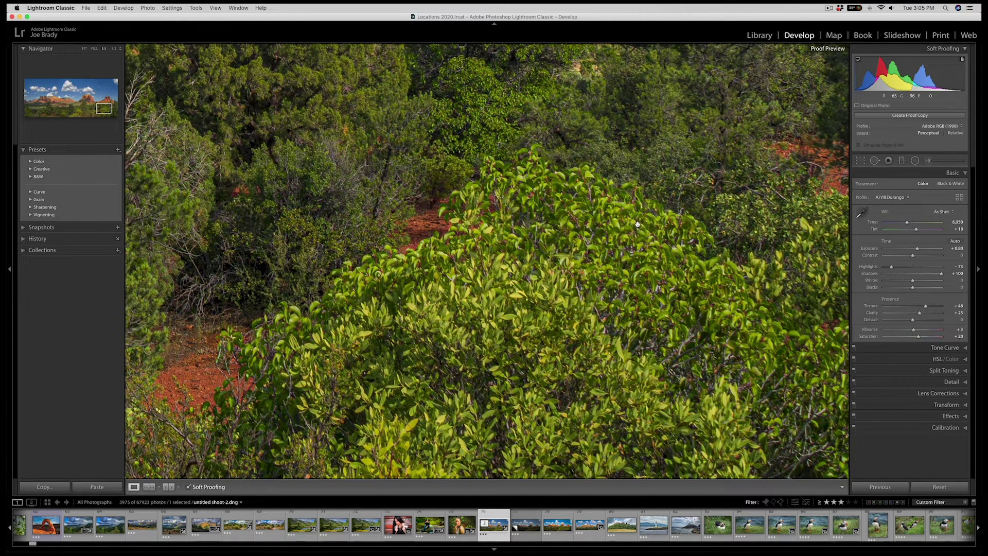
With the destination gamut warning on, try to desaturate the bushes to Yellow −23 and Green −86 with targeted adjustment, and undo it
click(962, 59)
click(963, 60)
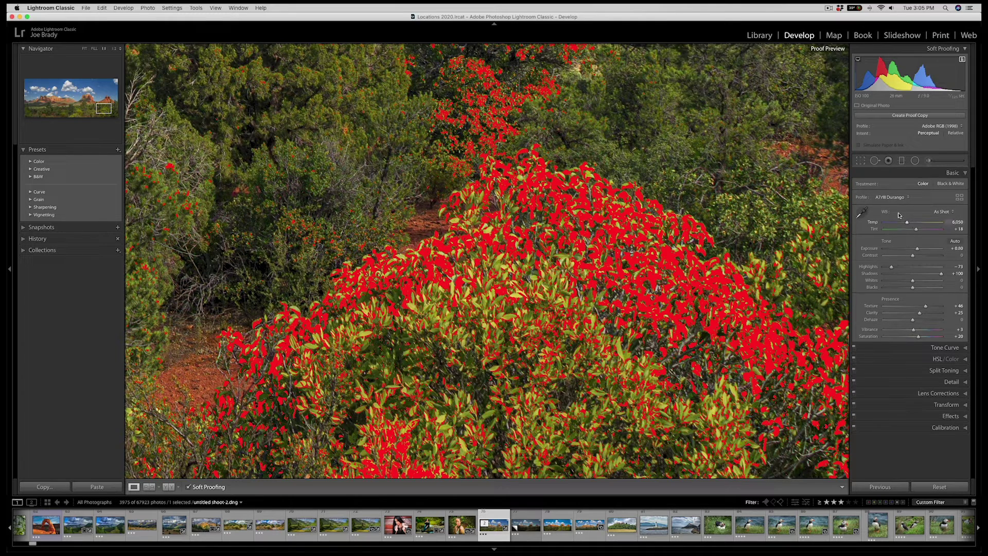
click(938, 360)
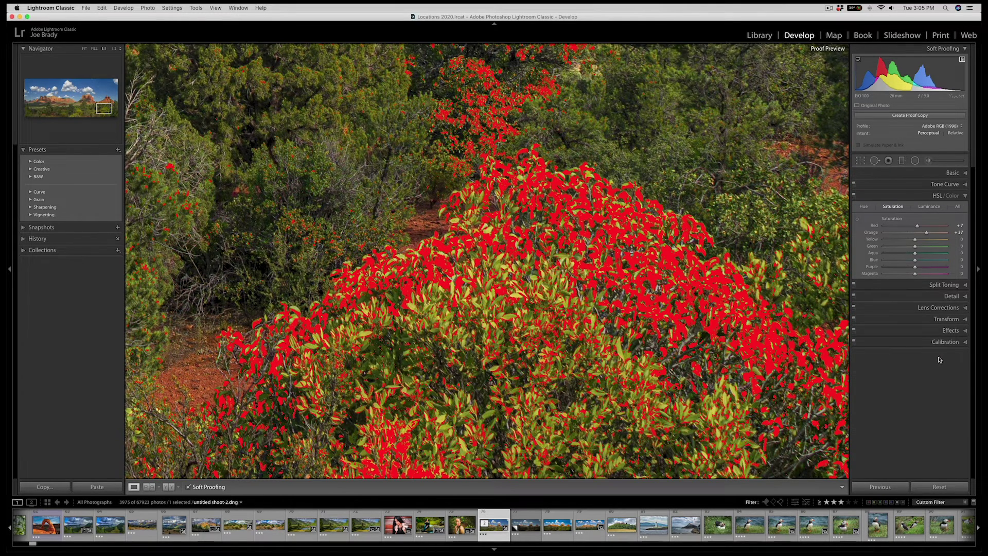
click(857, 220)
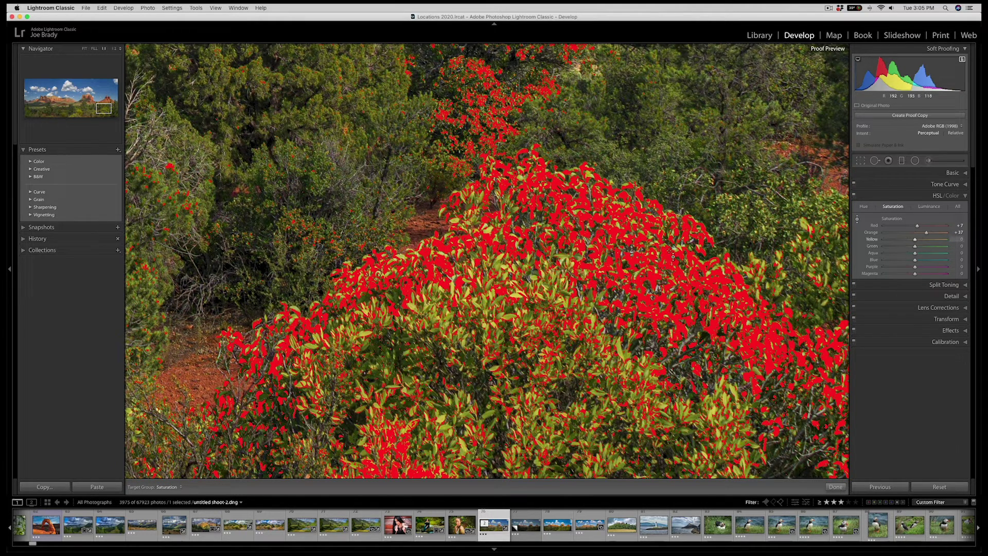
mouse_move(672, 260)
mouse_down()
mouse_move(672, 291)
mouse_move(666, 260)
mouse_up()
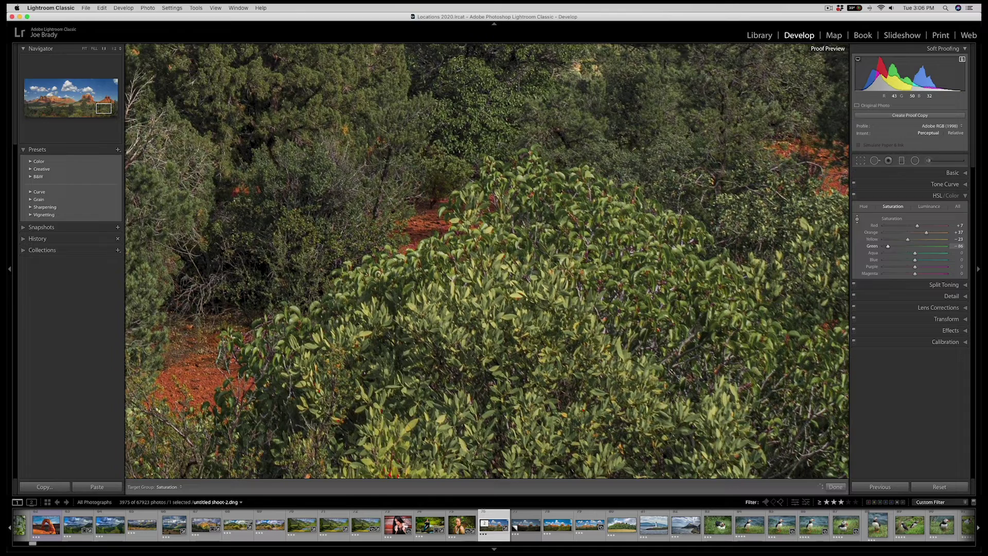
key(super+z)
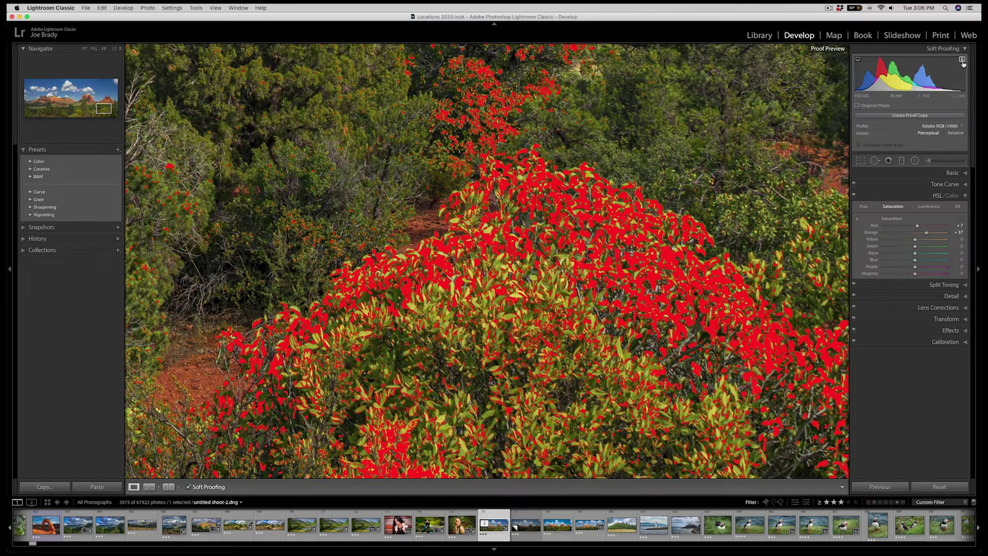
click(631, 248)
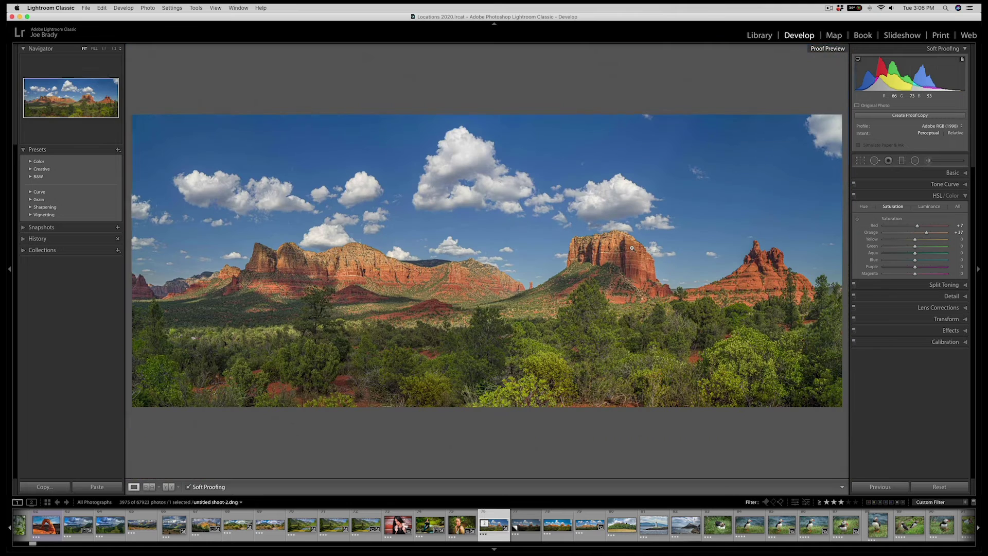
Adjust the proof copy's tone curve to Lights +7, Darks +1 and Shadows −54 with targeted adjustment
mouse_move(964, 61)
key(super+2)
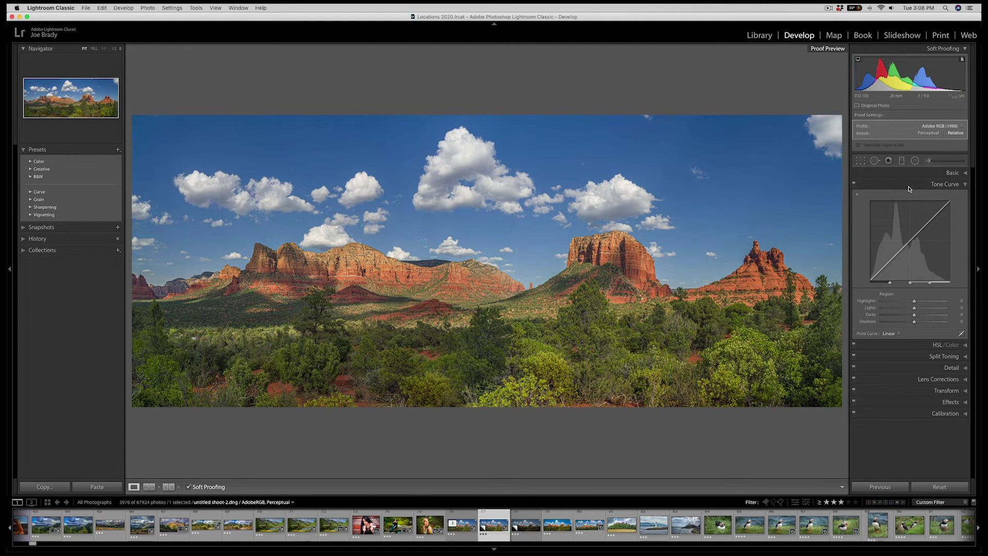
click(857, 196)
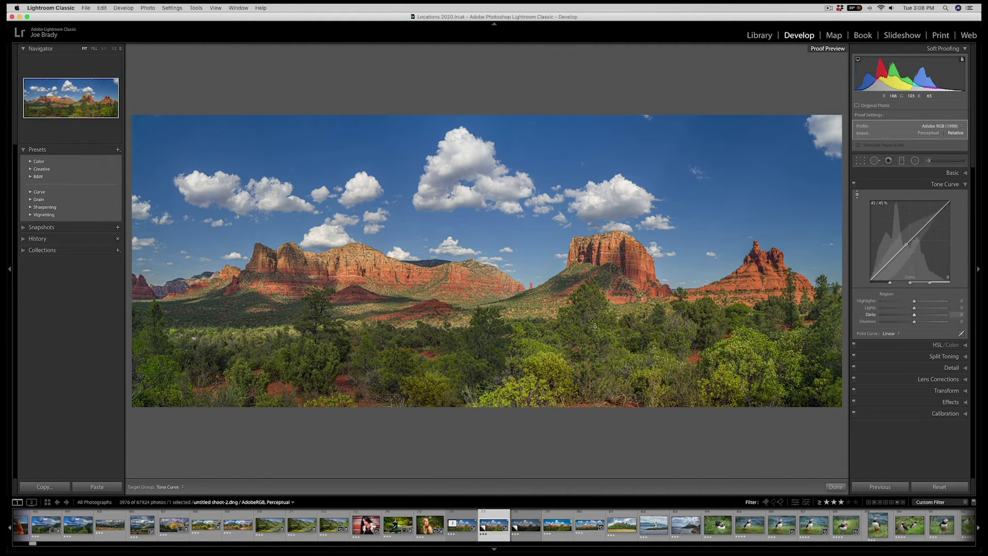
drag(582, 336, 581, 385)
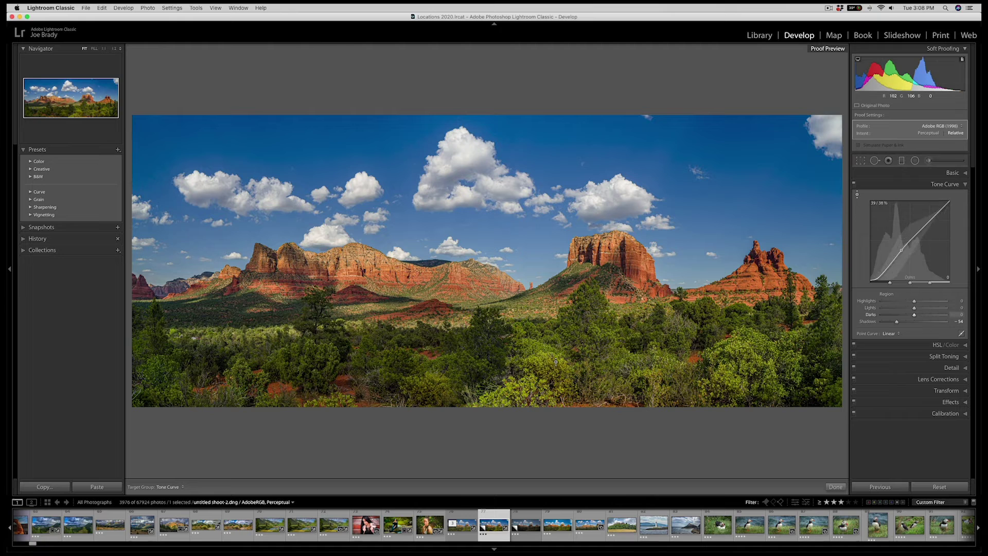
drag(555, 362, 555, 353)
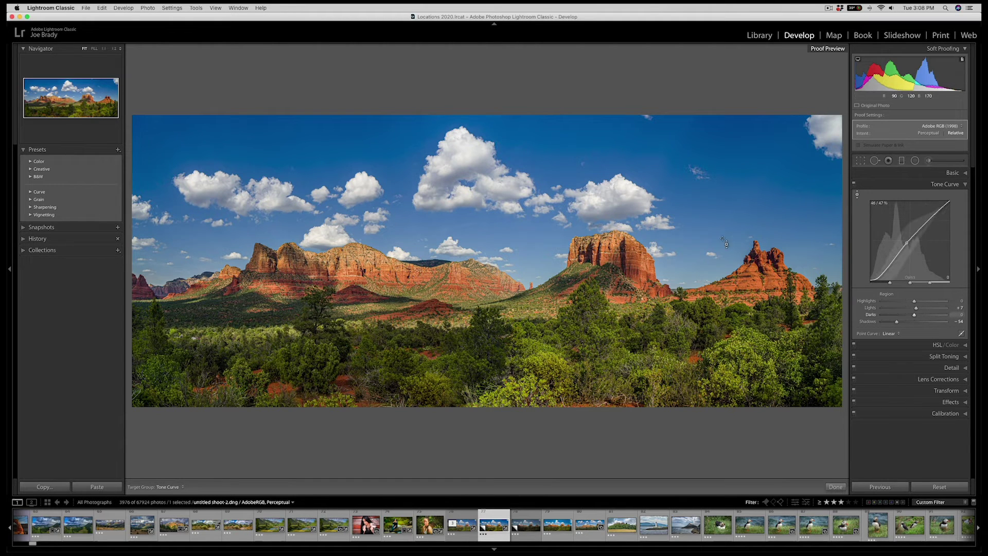
mouse_move(719, 167)
mouse_down()
mouse_move(718, 177)
mouse_move(718, 166)
mouse_up()
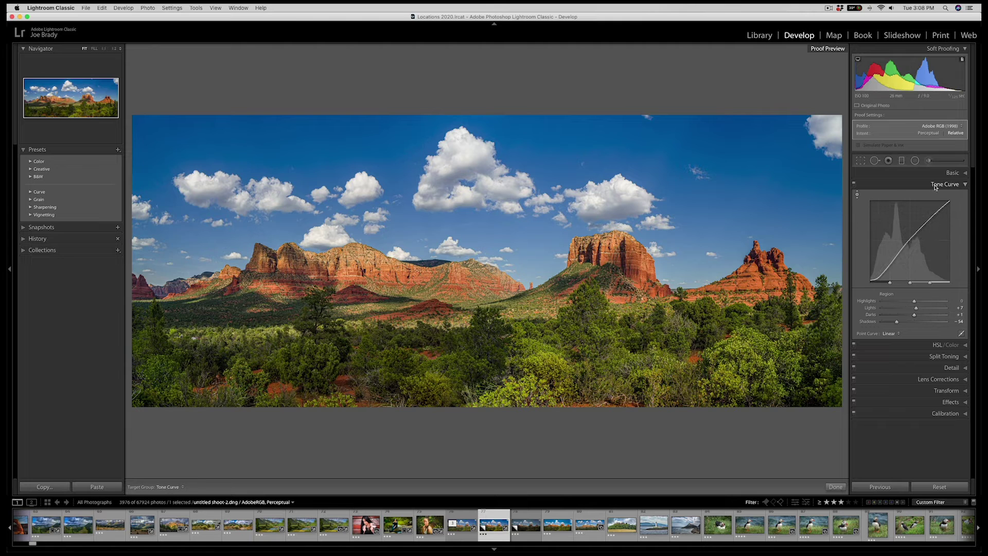
Raise the sky's saturation to Blue +13 with targeted adjustment
click(942, 345)
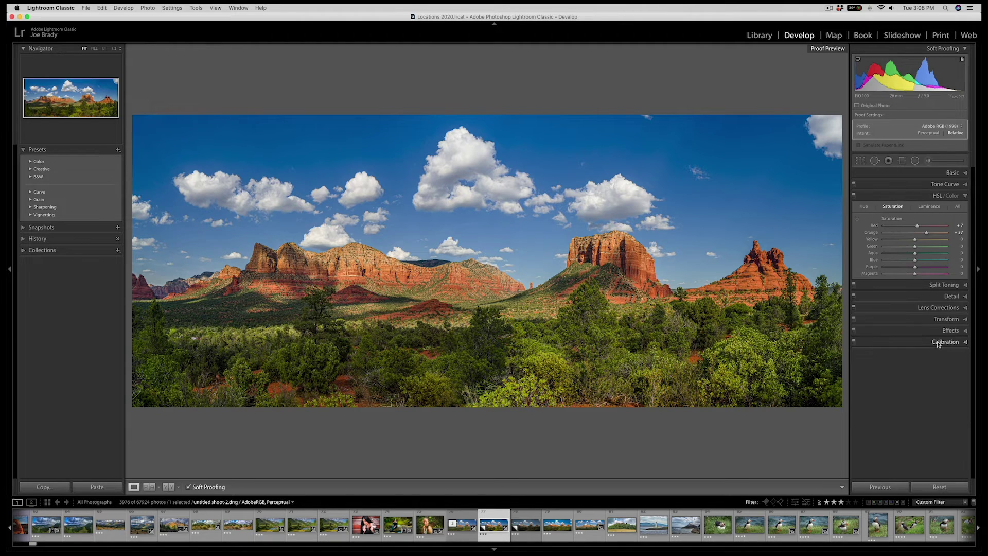
click(858, 222)
drag(695, 169, 695, 154)
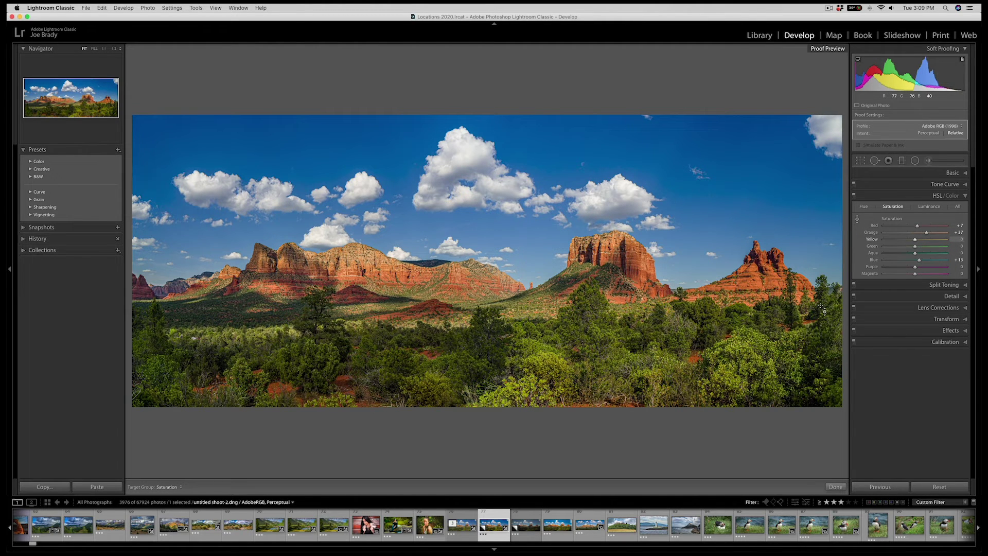
Place a wide, flat radial filter across the red rocks and invert its mask to affect the inside, checking it with the mask overlay
click(916, 161)
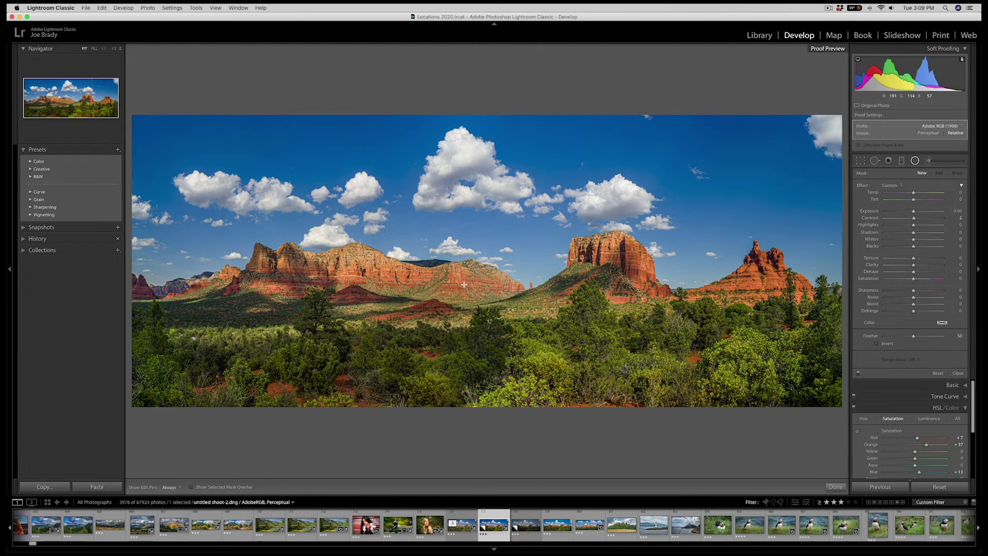
drag(475, 284, 844, 334)
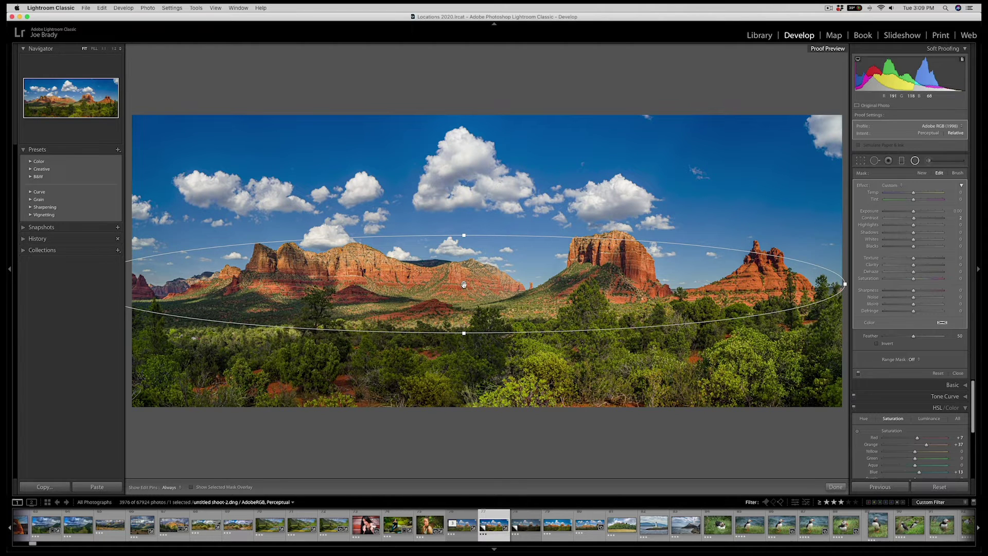
drag(477, 284, 479, 278)
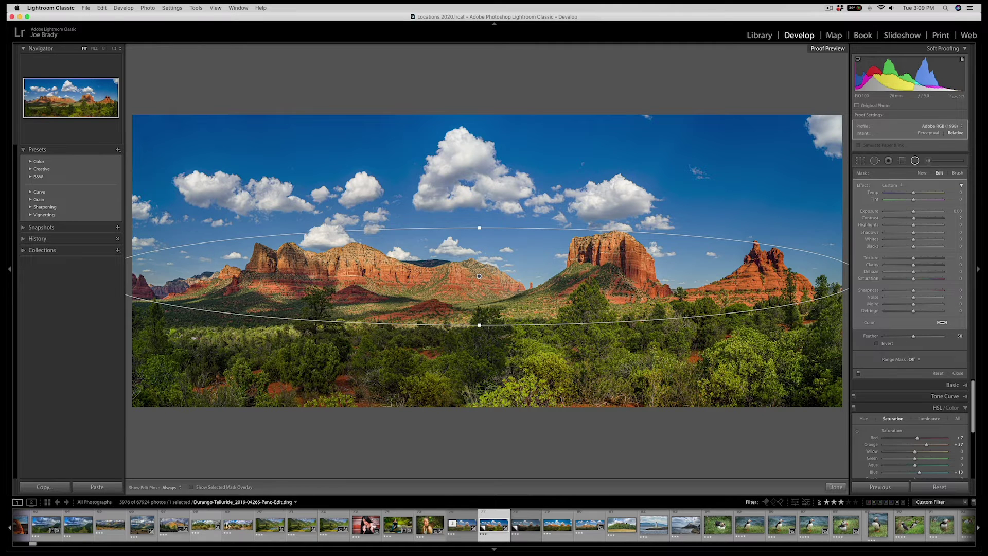
key(o)
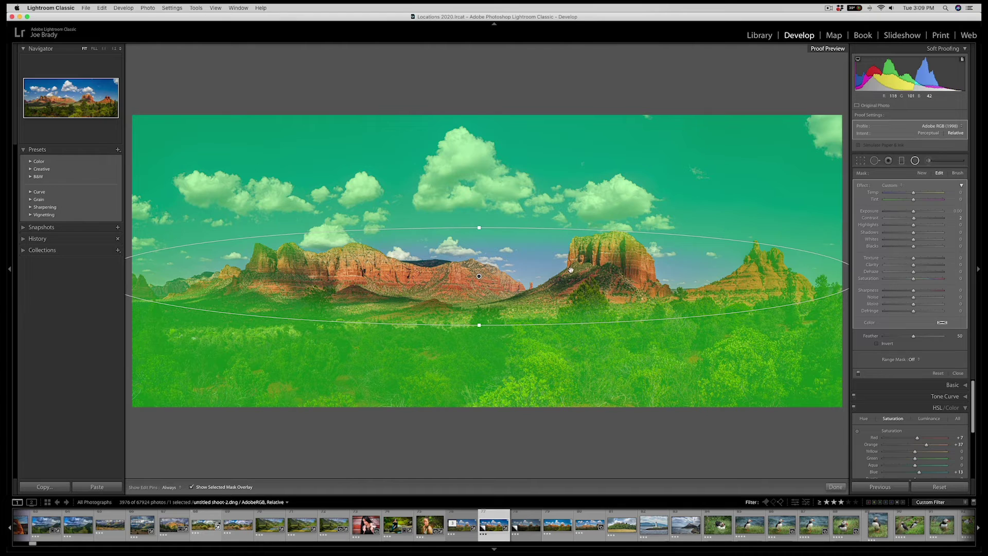
drag(479, 228, 479, 224)
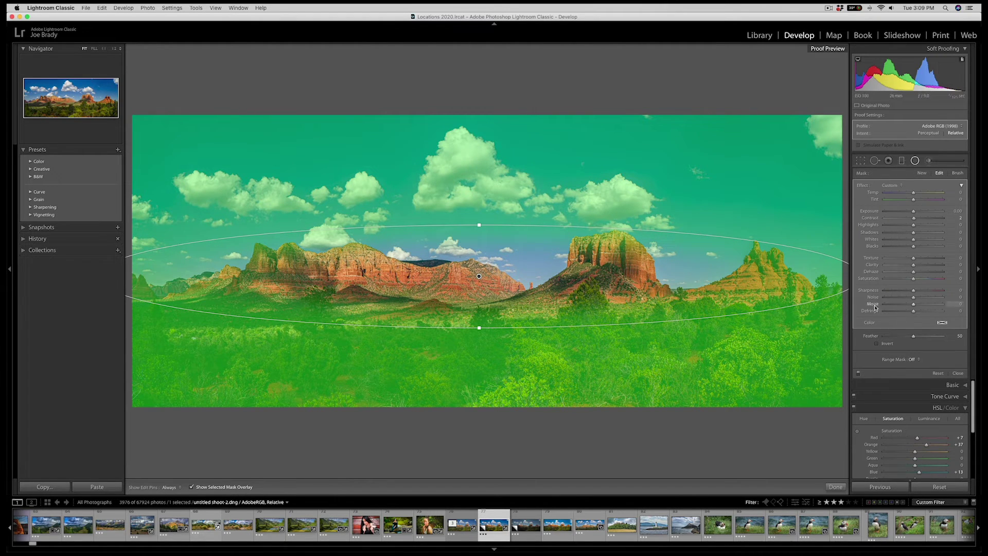
click(877, 344)
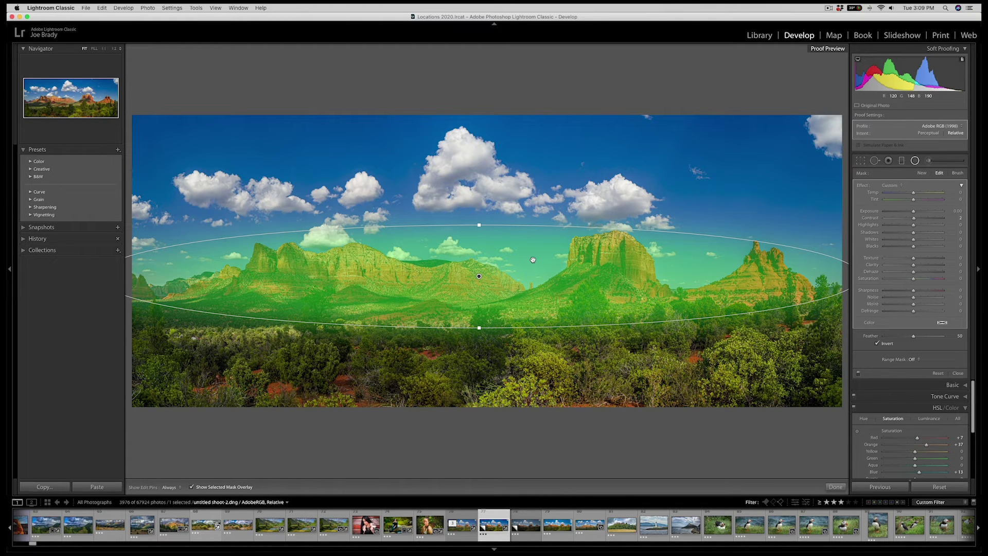
click(193, 486)
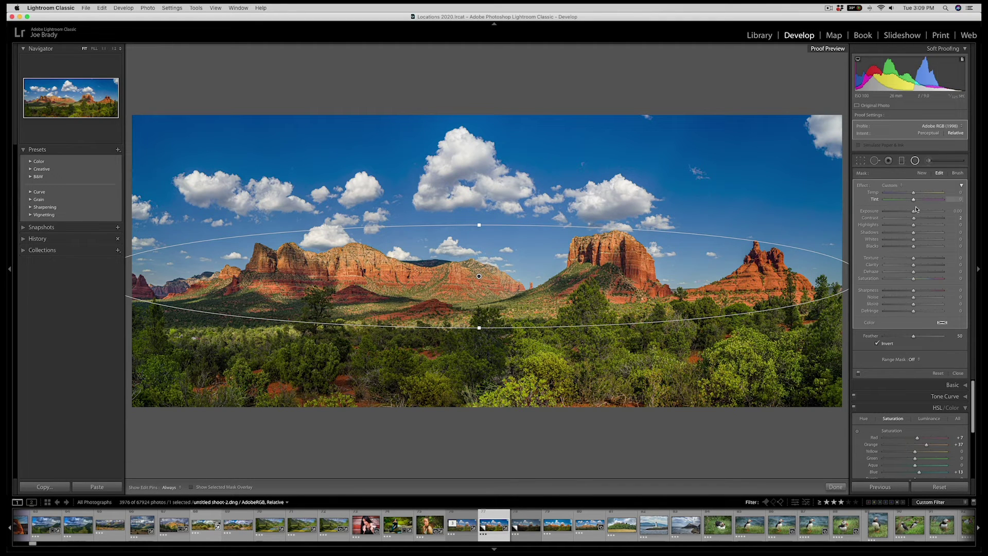
Slightly raise the radial filter's exposure and set its clarity to 17, and check the finished panorama full screen
drag(914, 213, 917, 212)
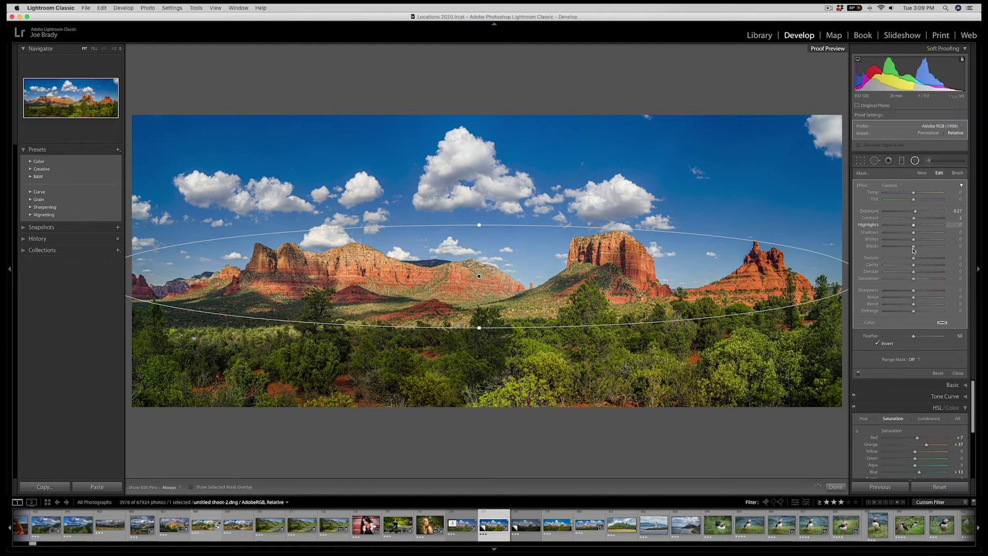
click(919, 265)
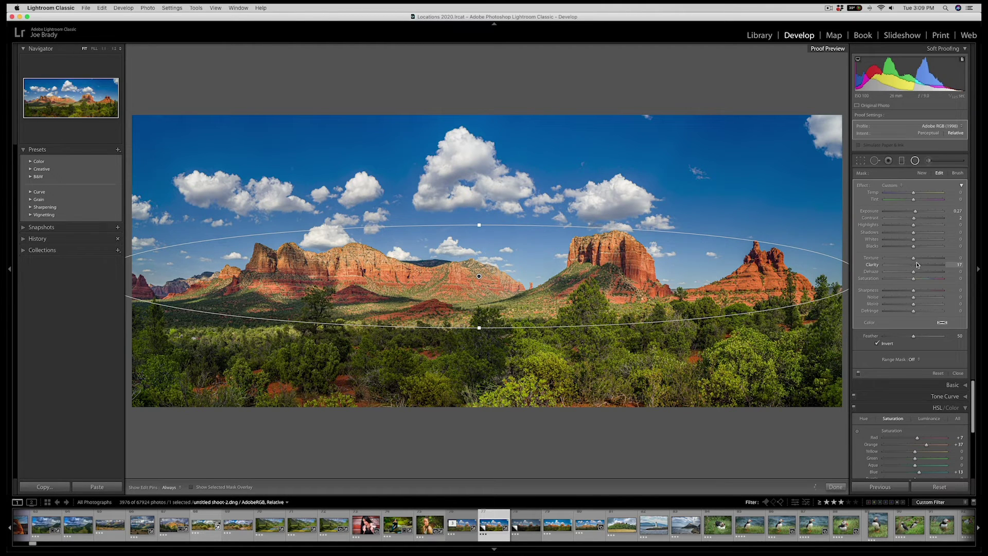
drag(916, 212, 916, 212)
drag(918, 213, 916, 212)
click(836, 487)
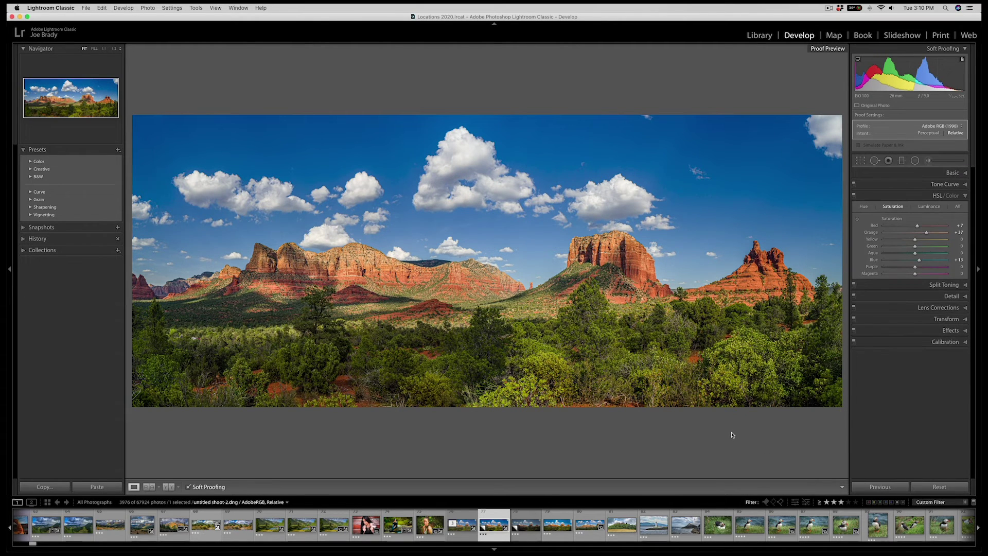
key(f)
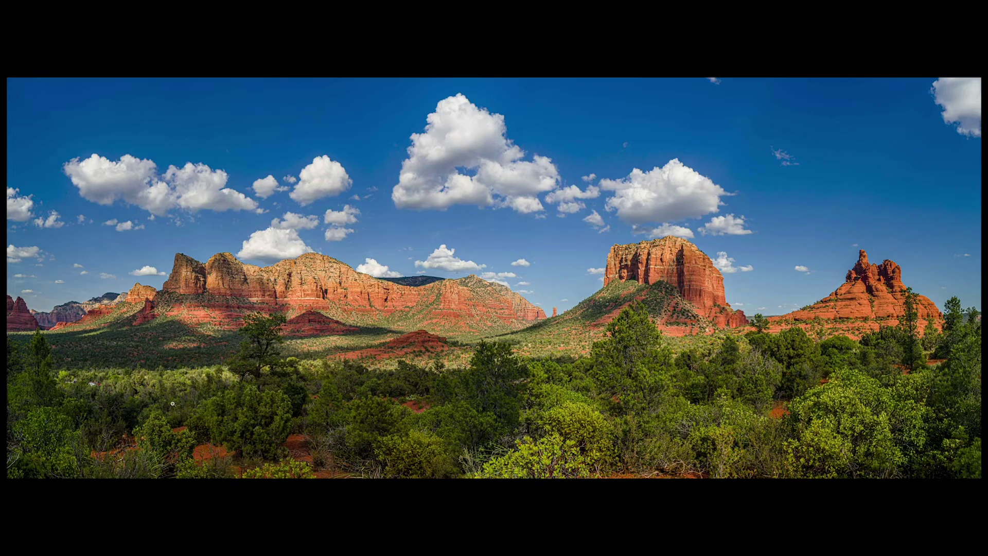
key(f)
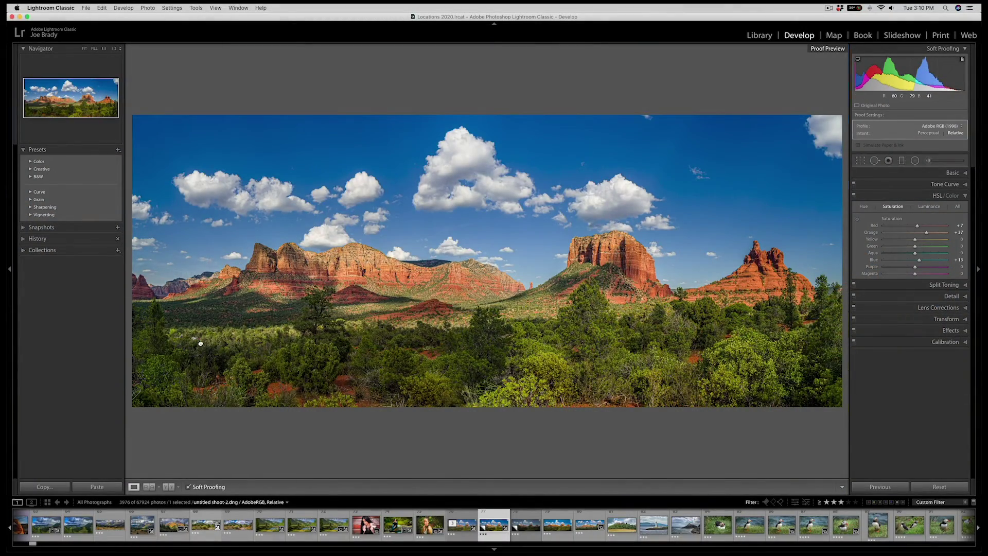
Heal away the red and white vehicles among the trees using Spot Removal in Heal mode with size 24
click(201, 344)
drag(198, 360, 336, 344)
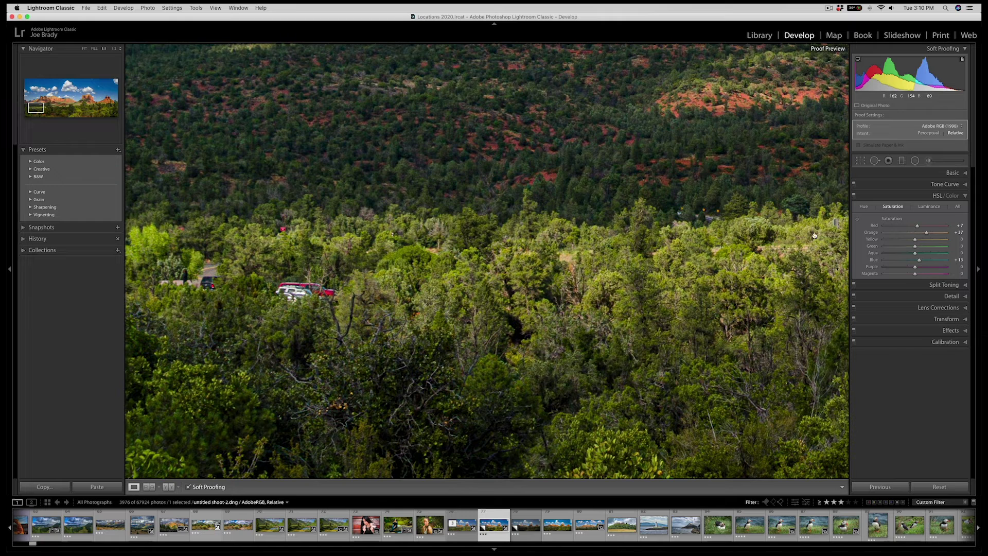
click(873, 161)
scroll(365, 286, down, 5)
scroll(353, 286, down, 5)
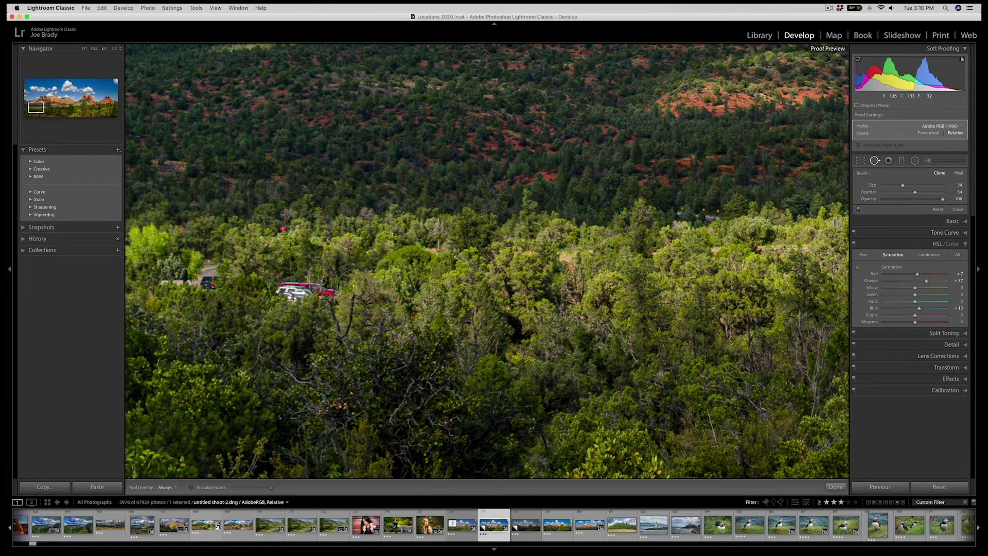
scroll(353, 285, down, 2)
scroll(354, 286, down, 1)
drag(335, 292, 284, 292)
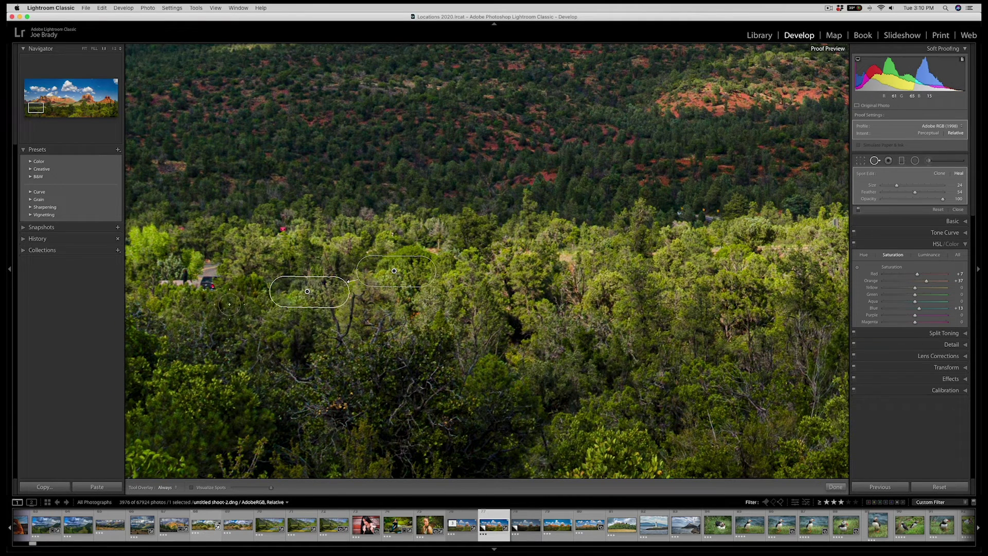
Heal away the dark vehicle beside the road, and remove the small red spot among the trees with the spot size reduced to 10
click(210, 286)
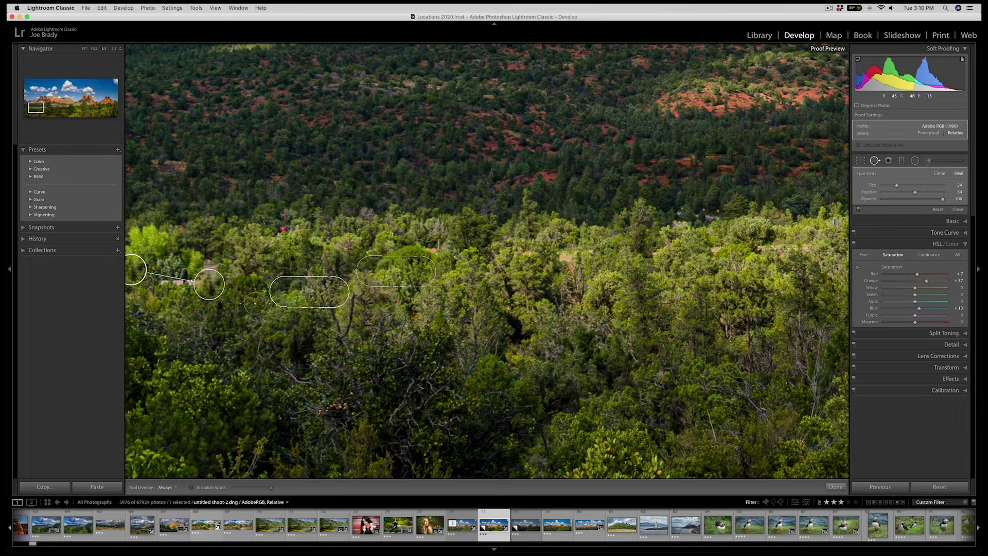
key(bracketleft)
key(bracketleft)
key(bracketleft)
key(bracketleft)
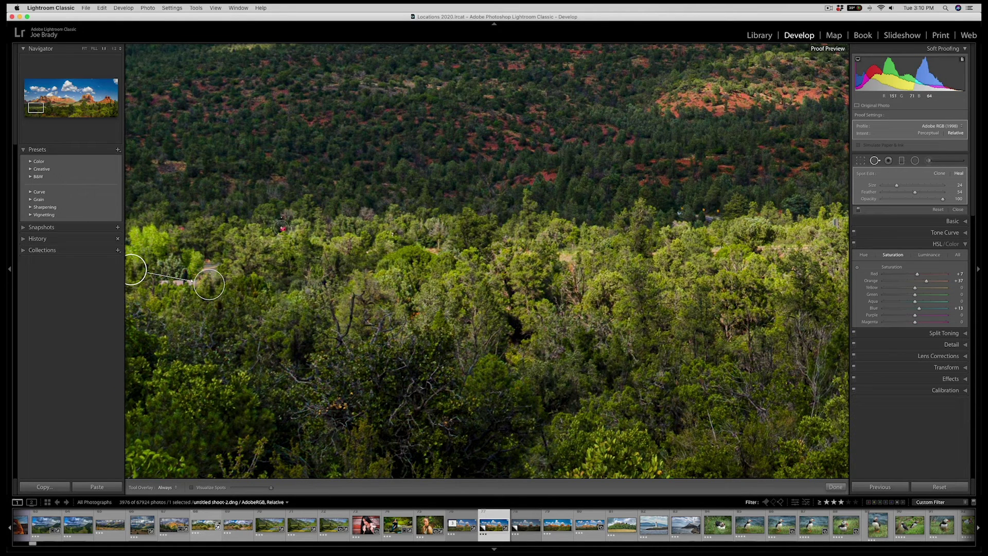
click(283, 229)
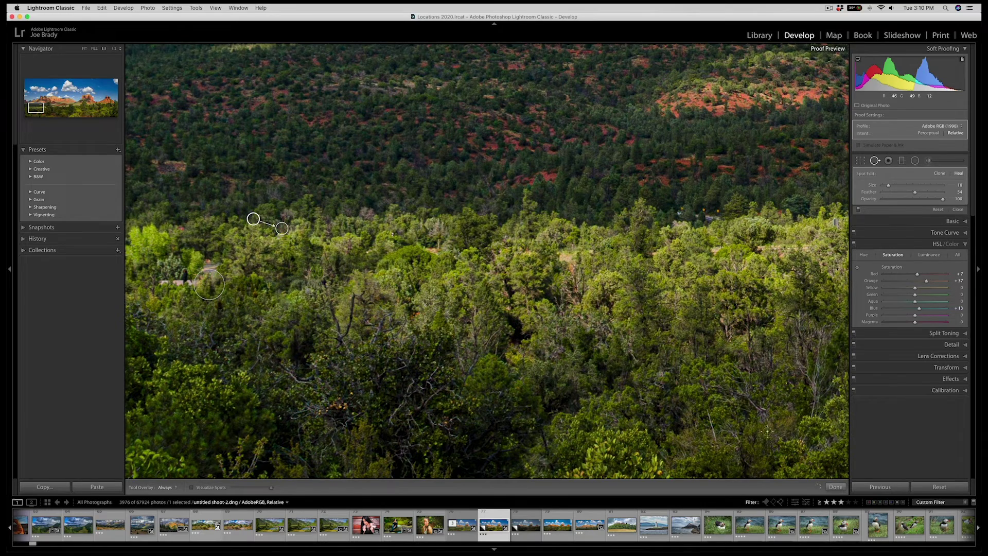
Finish spot removal, fit the whole panorama in view and review it full screen
click(836, 487)
click(697, 395)
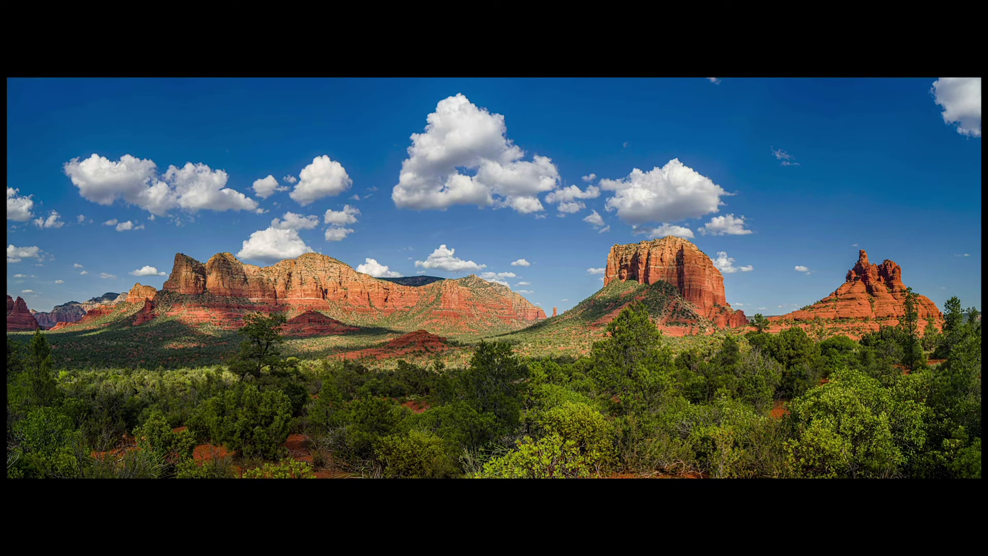
key(Escape)
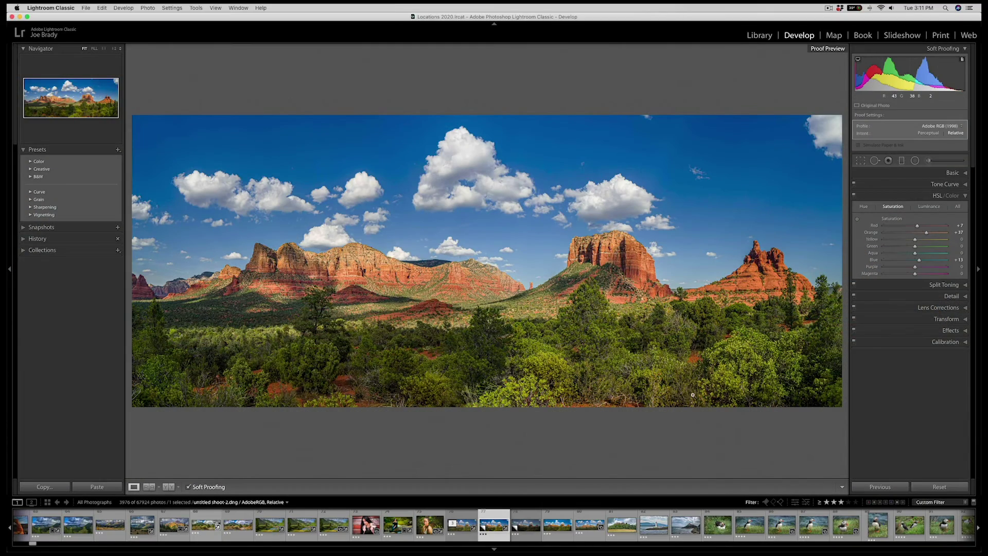
super+click(529, 517)
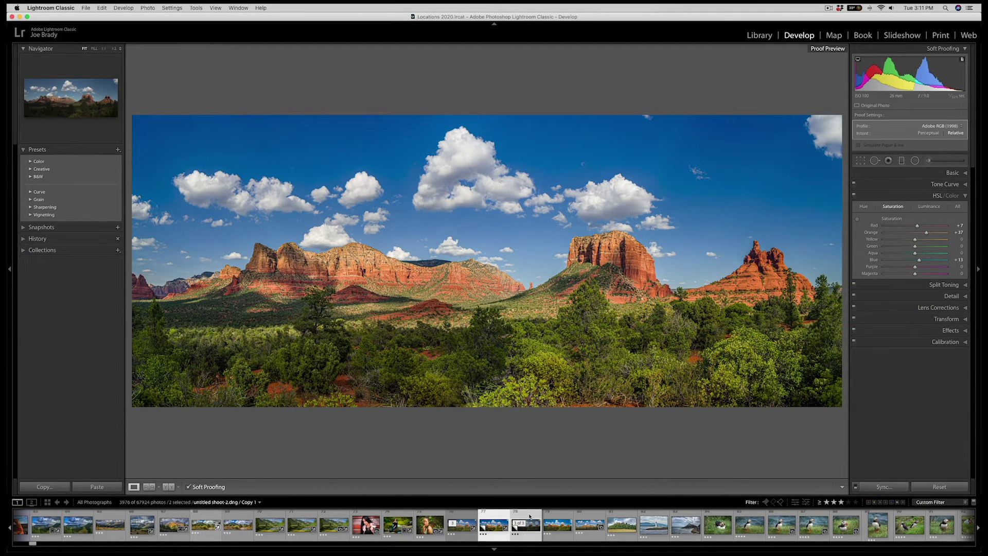
key(super+Return)
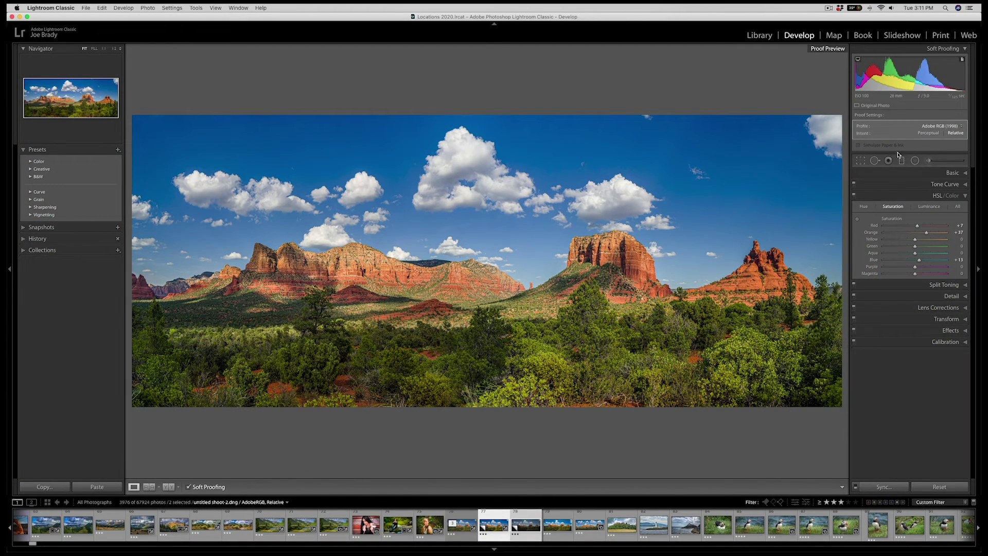
key(super+shift+d)
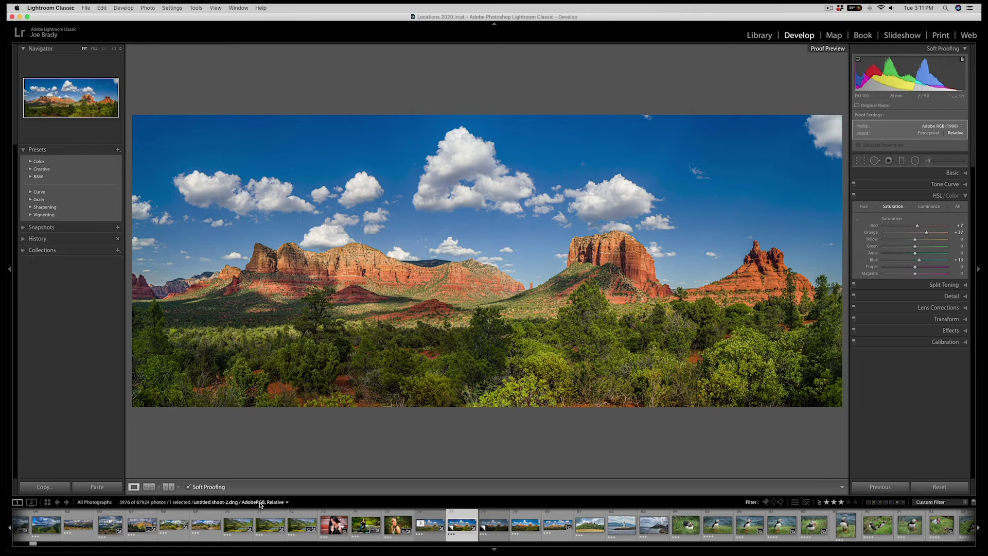
click(286, 504)
click(273, 453)
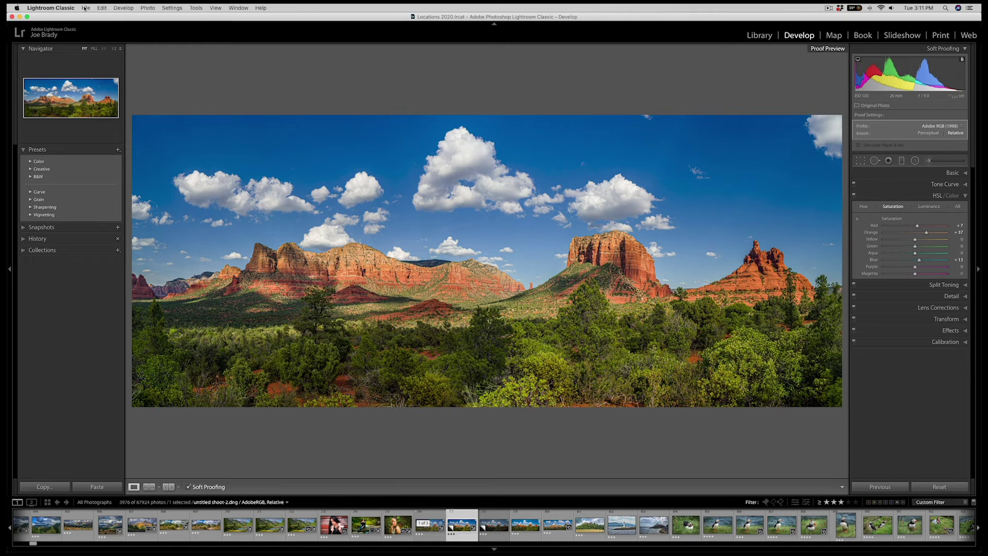
Start exporting the Adobe RGB proof copy and set its destination to the for Printing folder on the Desktop
click(84, 9)
click(105, 113)
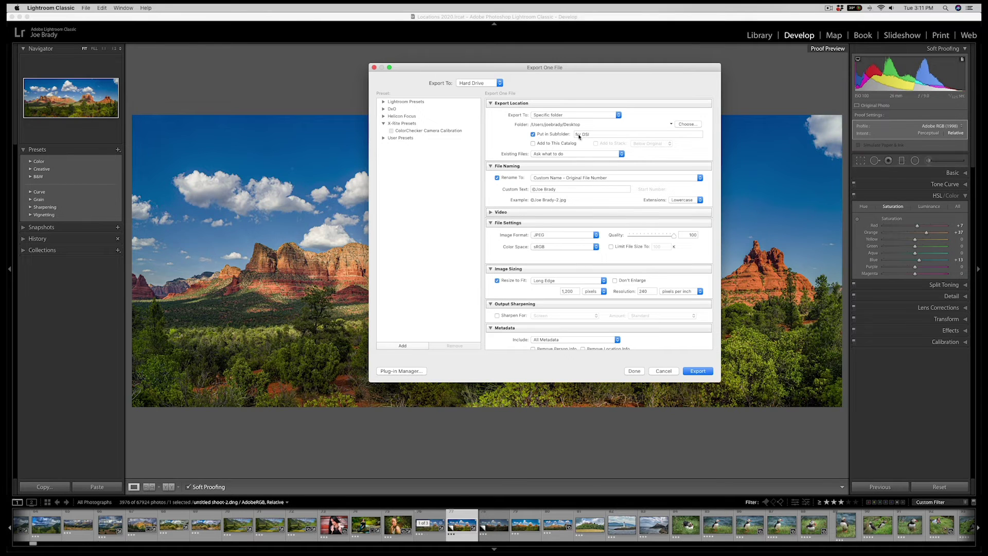
click(683, 125)
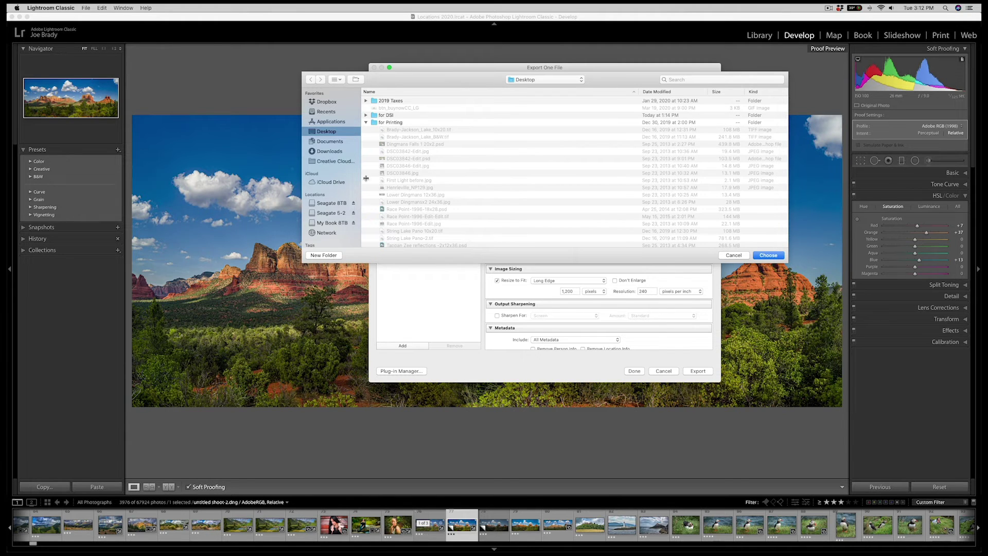
click(375, 123)
click(366, 122)
click(768, 257)
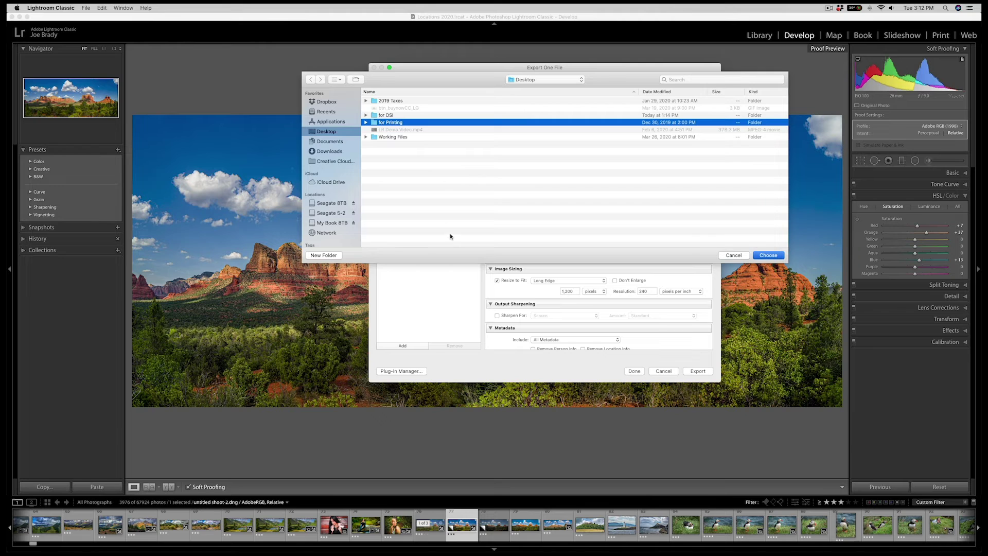
key(Return)
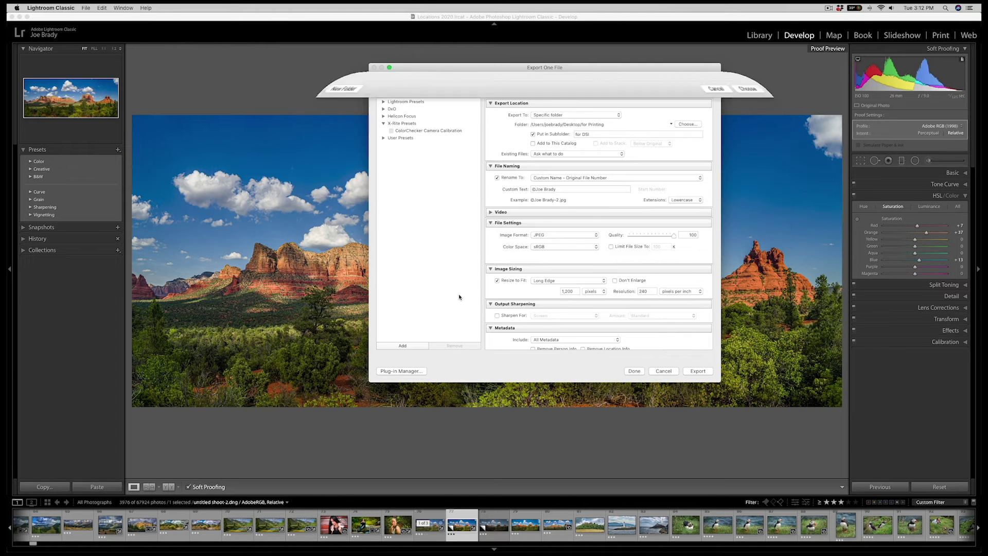
Name the export subfolder Color Prints for the Lab and turn off file renaming
key(Tab)
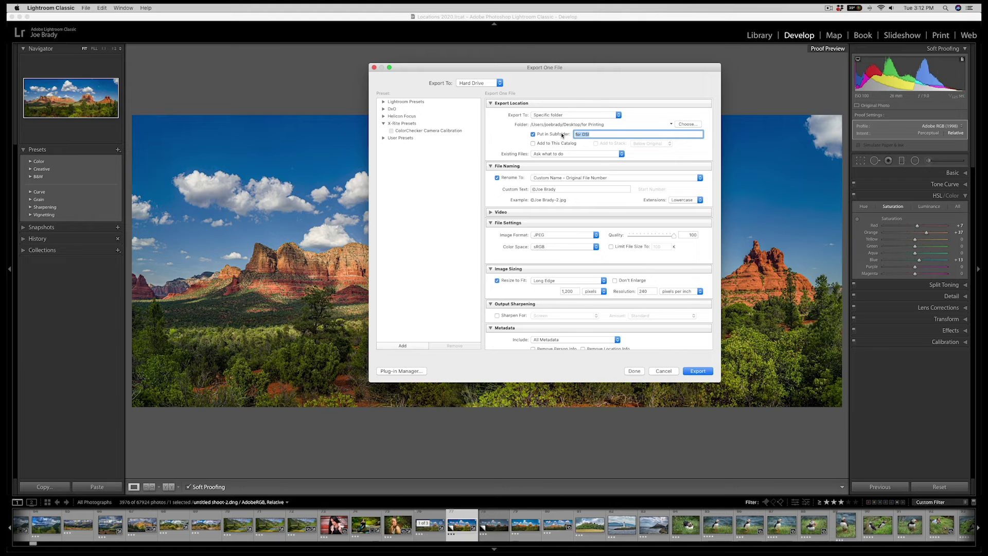
text(Color Prints for the La)
click(497, 178)
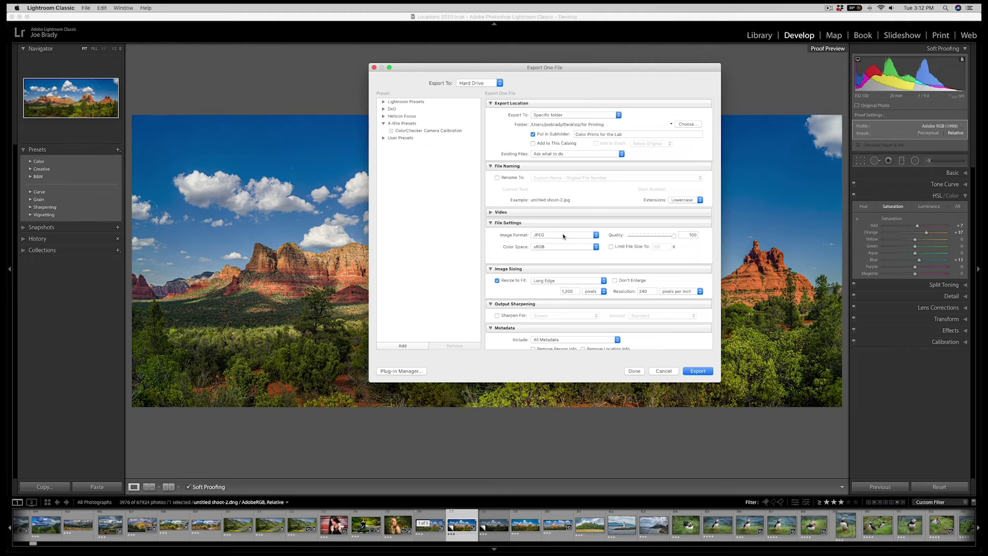
Keep JPEG as the export format, set the color space to Adobe RGB (1998) and turn off resizing
click(564, 236)
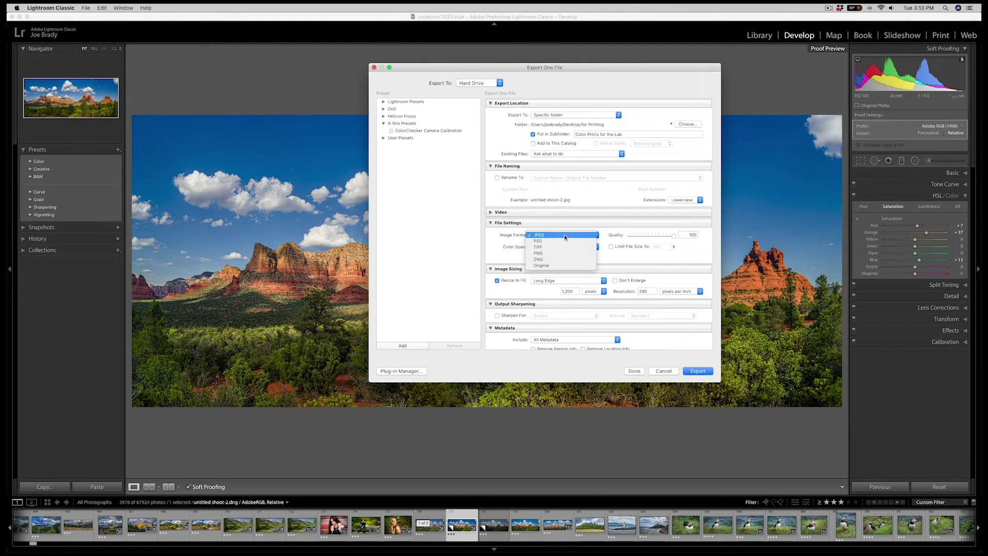
click(565, 235)
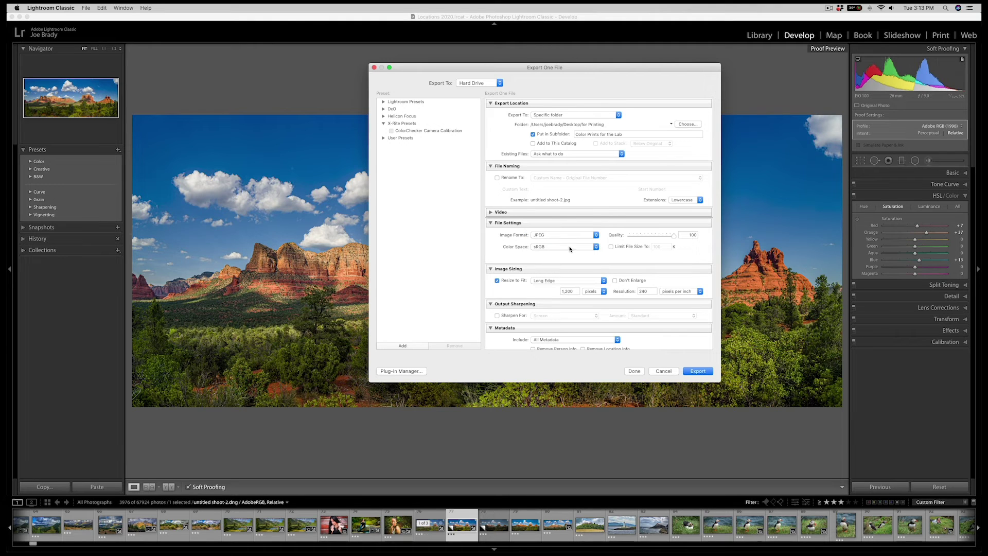
click(572, 247)
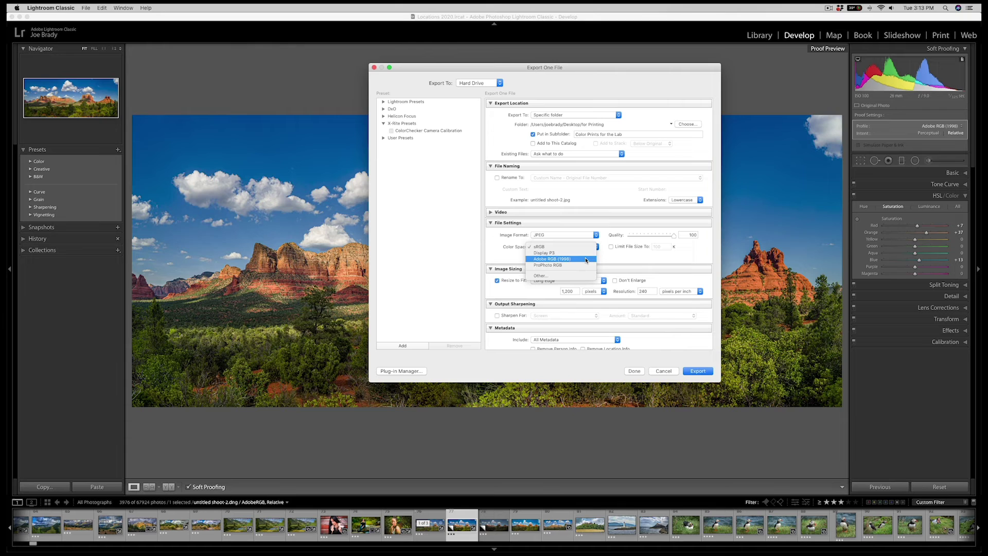
click(585, 259)
click(499, 281)
Collapse the Image Sizing, Output Sharpening, Metadata, Watermarking and Post-Processing export settings
click(489, 304)
click(490, 269)
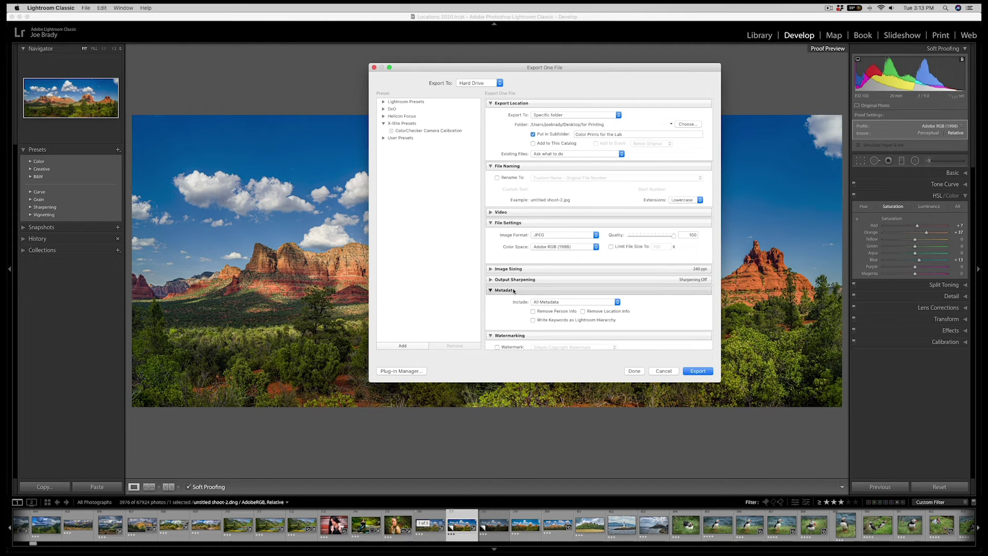
click(490, 290)
click(492, 302)
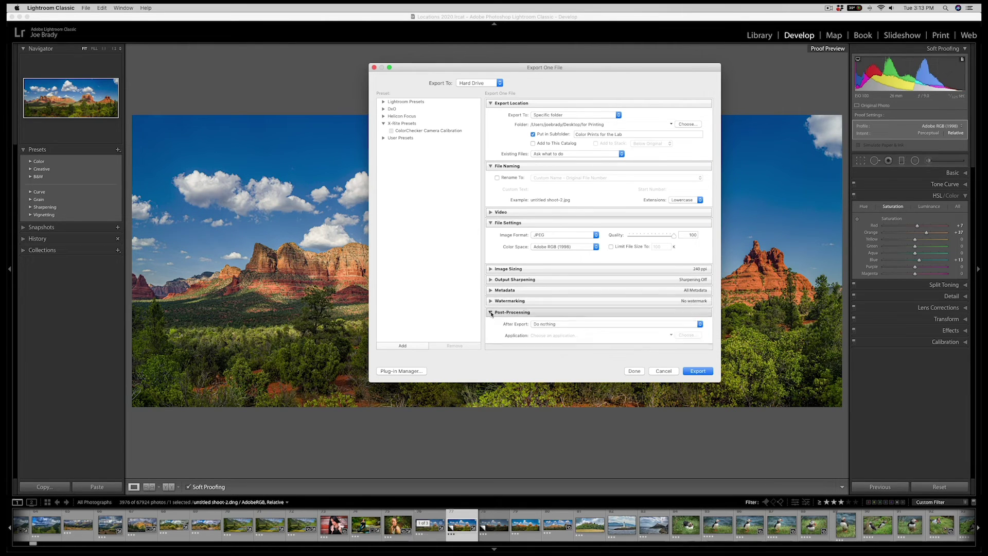
click(491, 311)
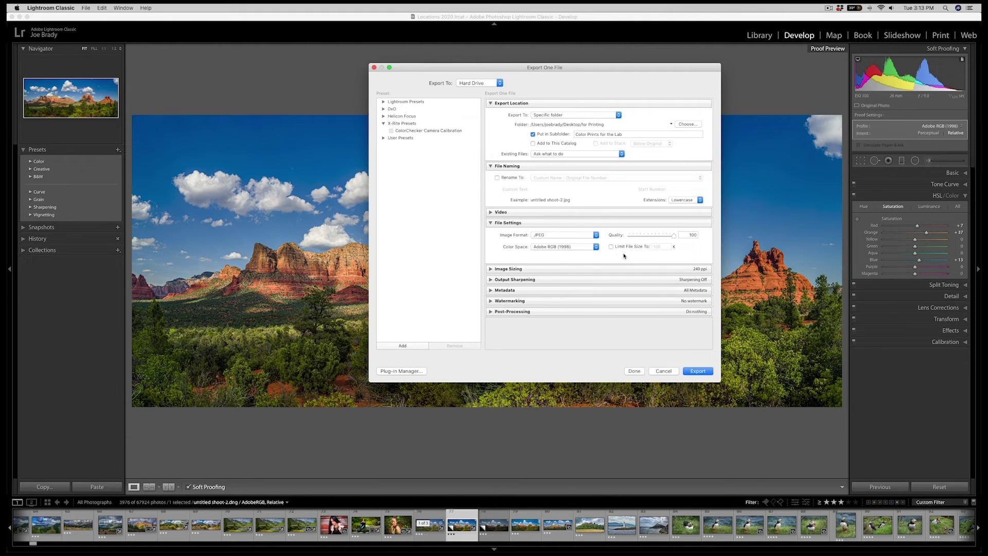
Check the image sizing and resolution settings once more, and export the file
click(492, 269)
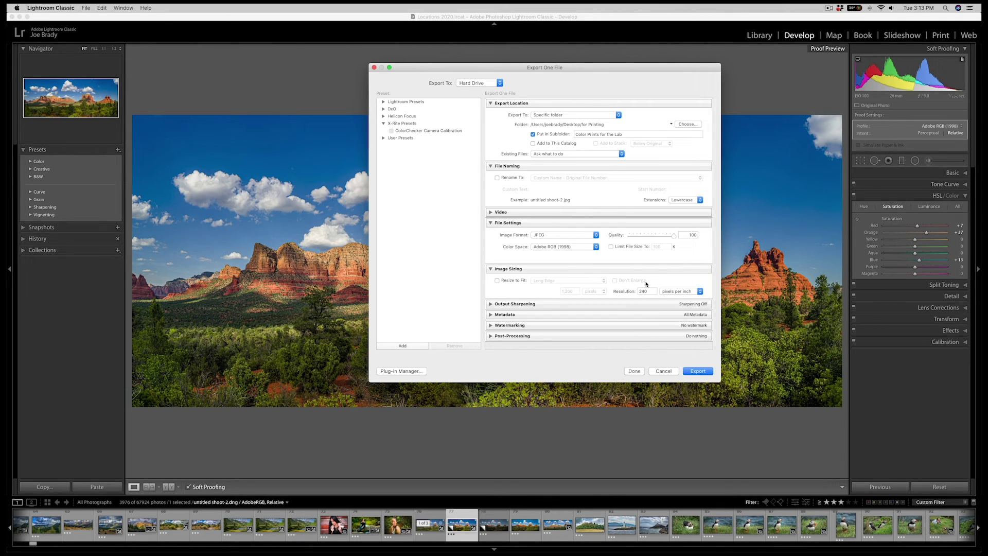
click(492, 269)
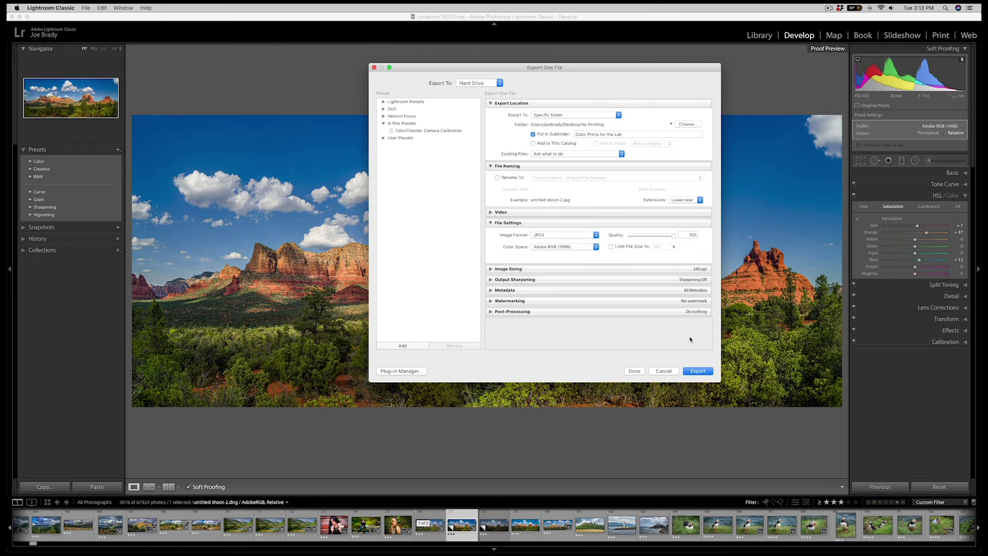
click(699, 372)
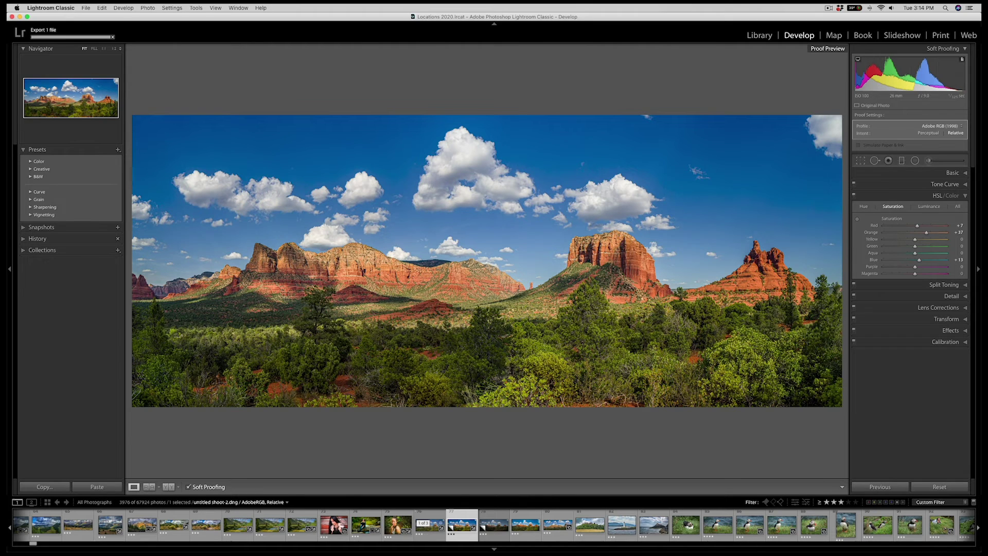
Switch to Finder and open the Color Prints for the Lab subfolder in the desktop's for Printing folder
key(super+h)
click(956, 292)
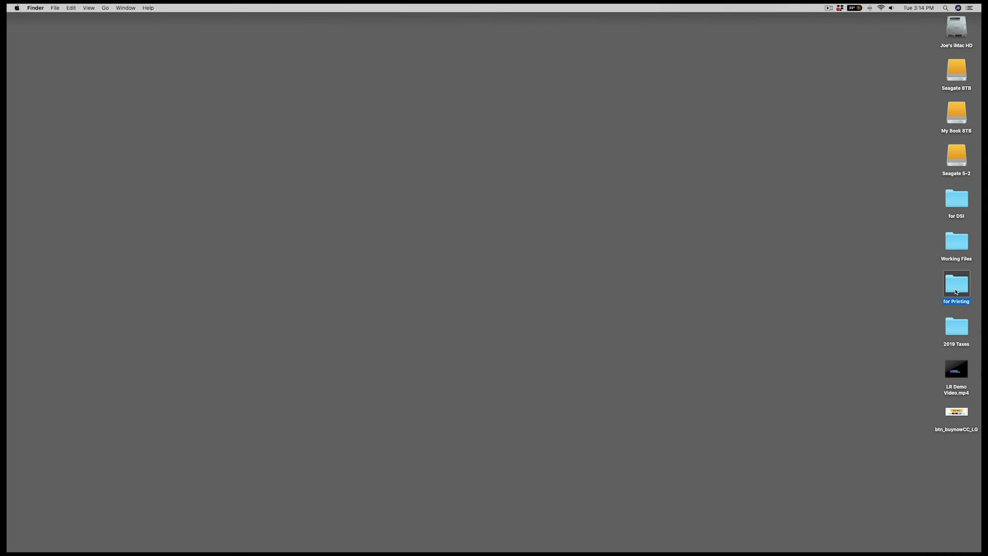
double_click(956, 292)
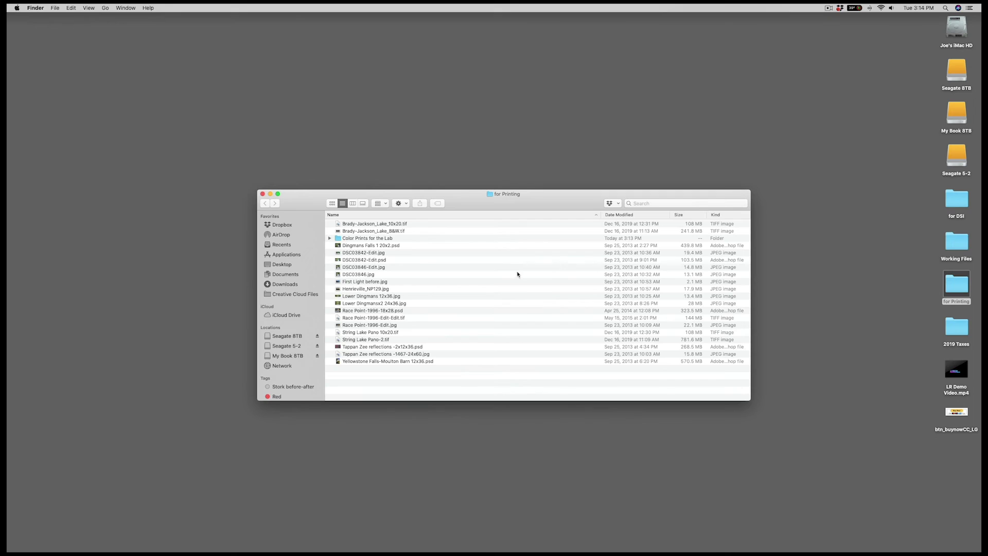
double_click(338, 238)
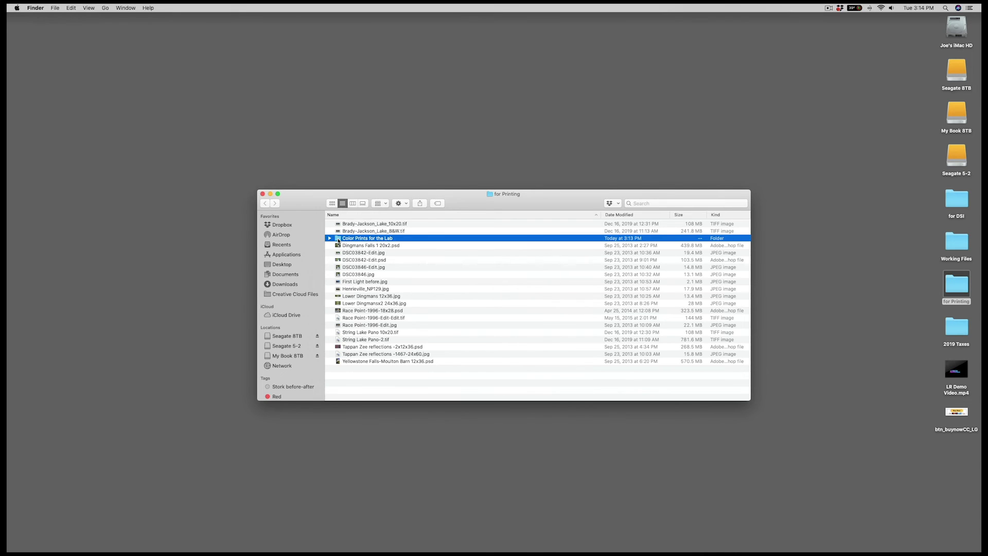
Preview the exported untitled shoot-2.jpg and view it full screen
click(369, 224)
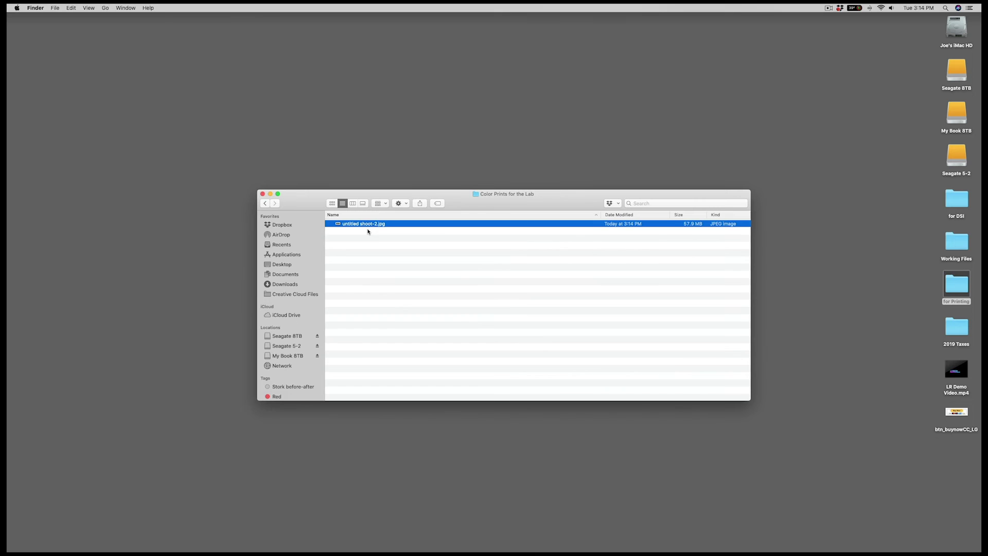
key(space)
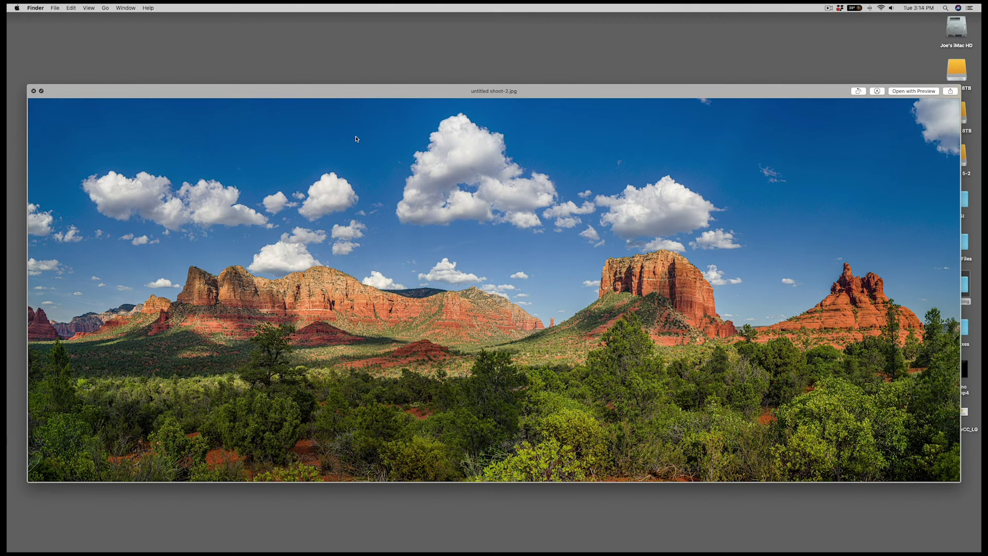
key(ctrl+super+f)
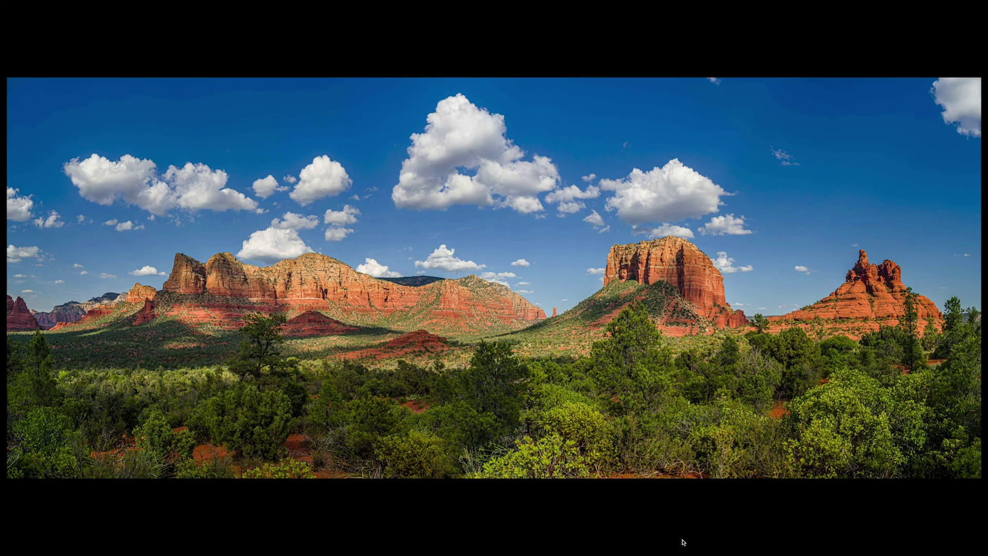